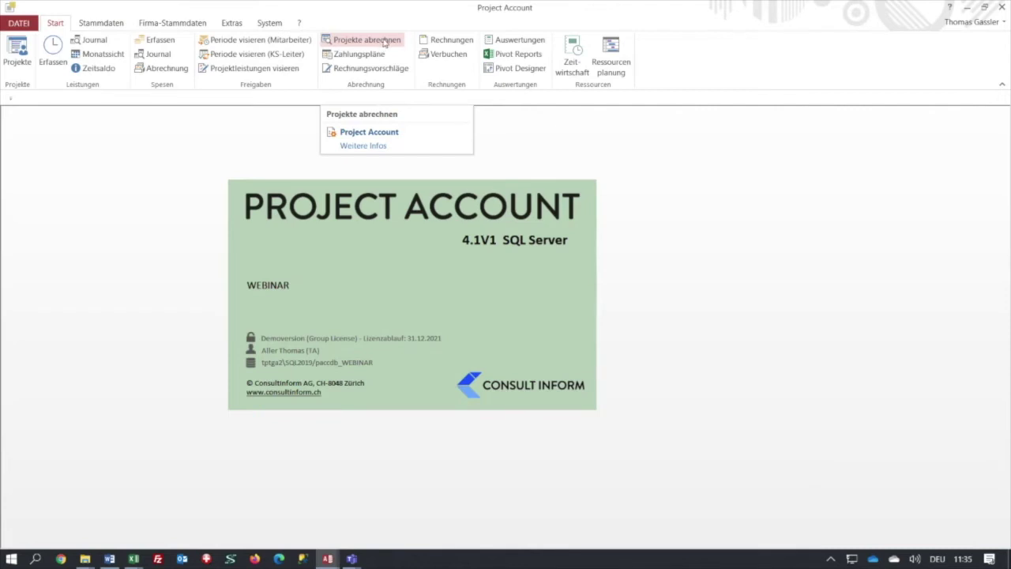
# - Open the Projekte abrechnen overview and search for productive-hours projects with the status OFFENE PROJEKTE
pyautogui.click(353, 42)
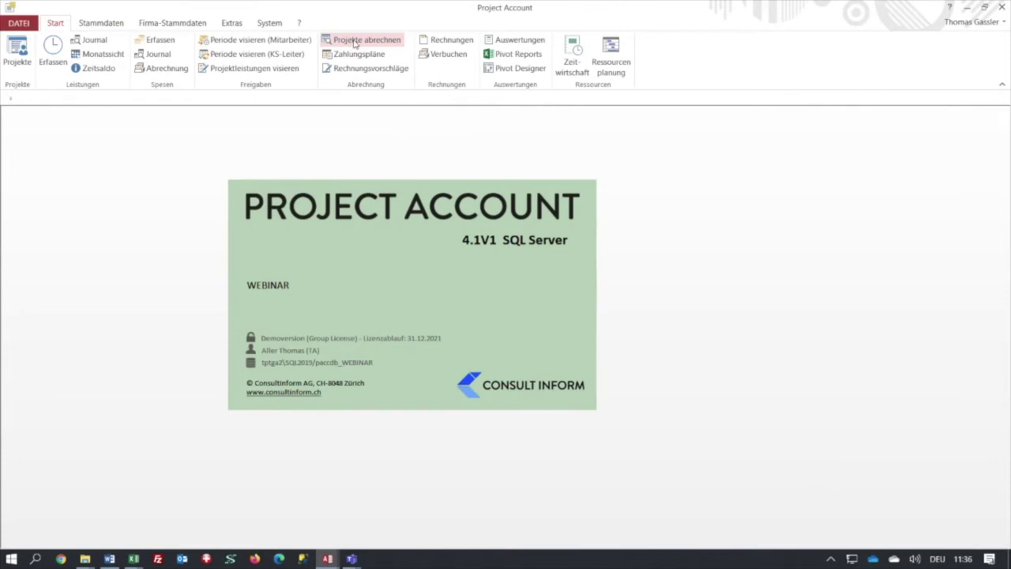
pyautogui.click(354, 42)
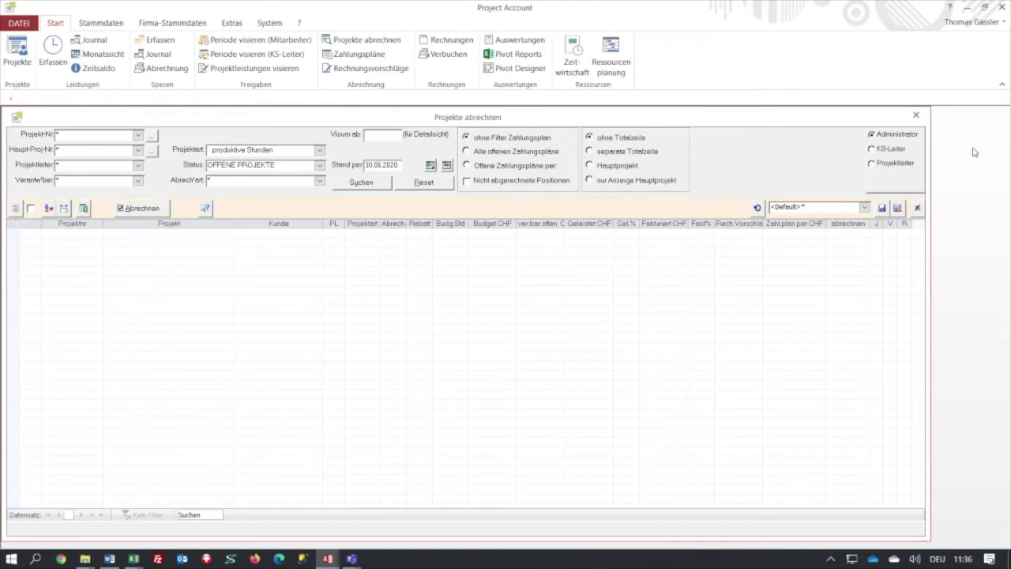
pyautogui.click(1002, 83)
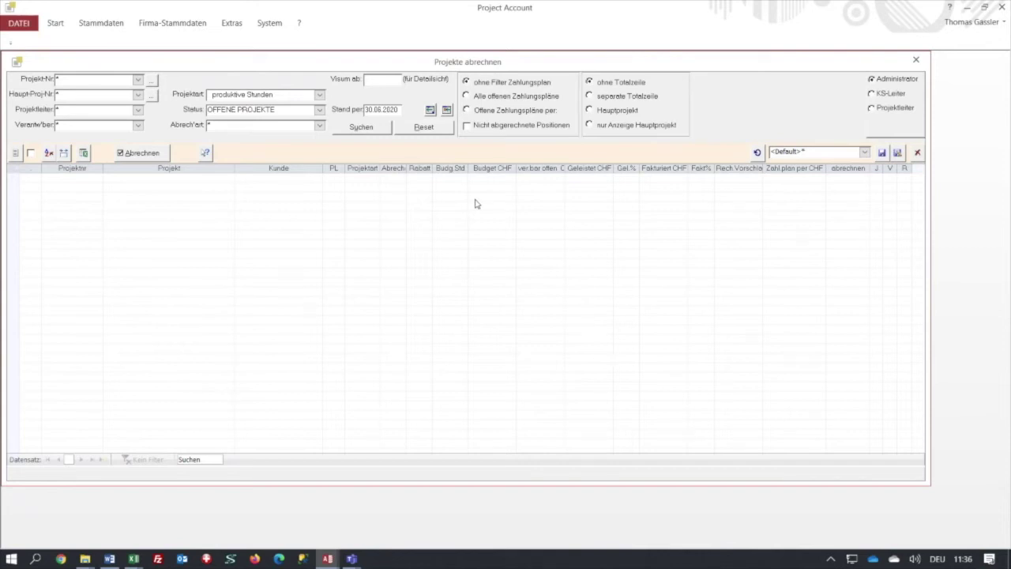
pyautogui.click(375, 131)
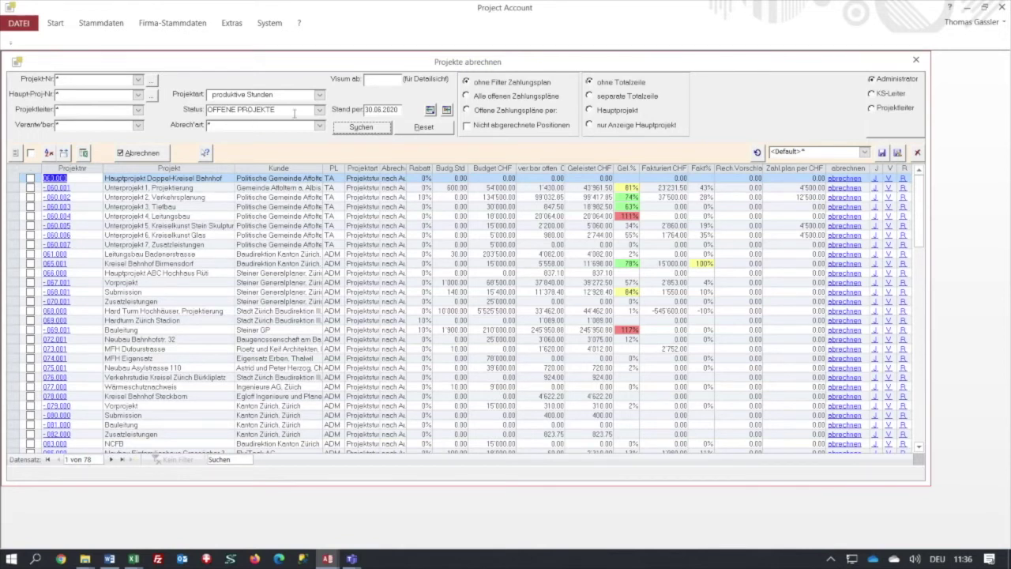
pyautogui.click(319, 111)
pyautogui.click(318, 114)
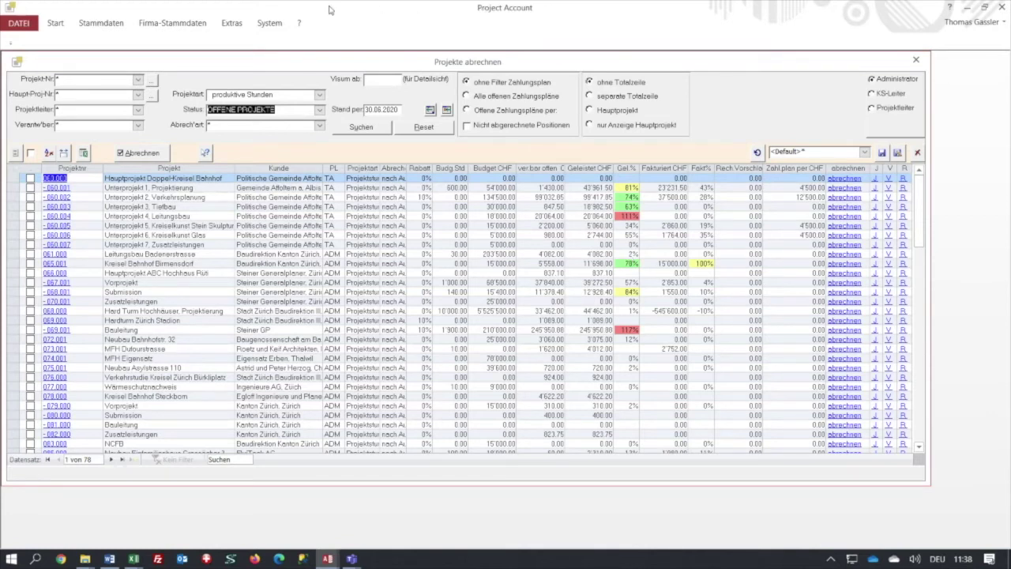
# - Examine the red, yellow and green limits for data-grid colouring in the system options, and leave the options without saving
pyautogui.click(278, 24)
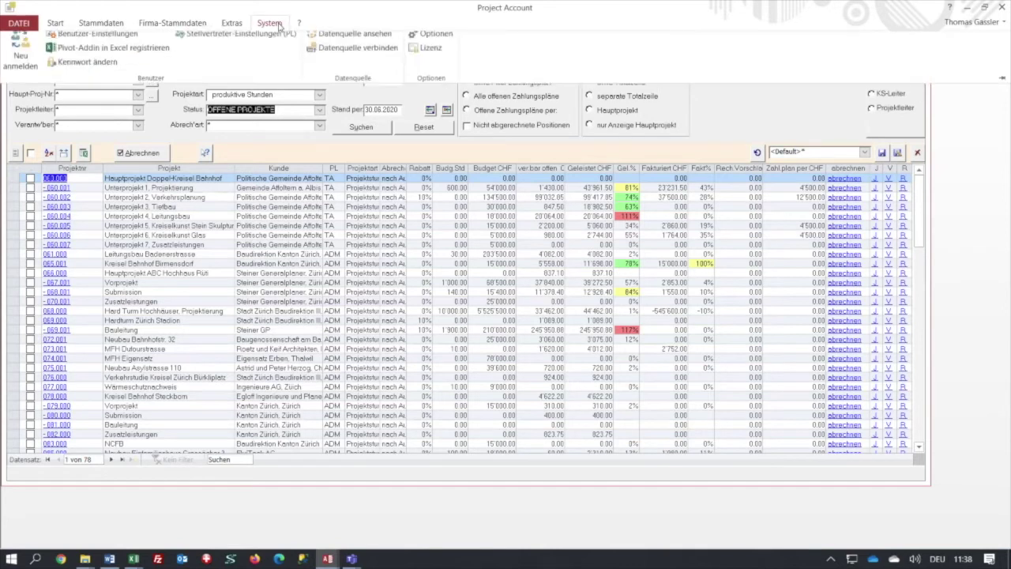
pyautogui.click(429, 34)
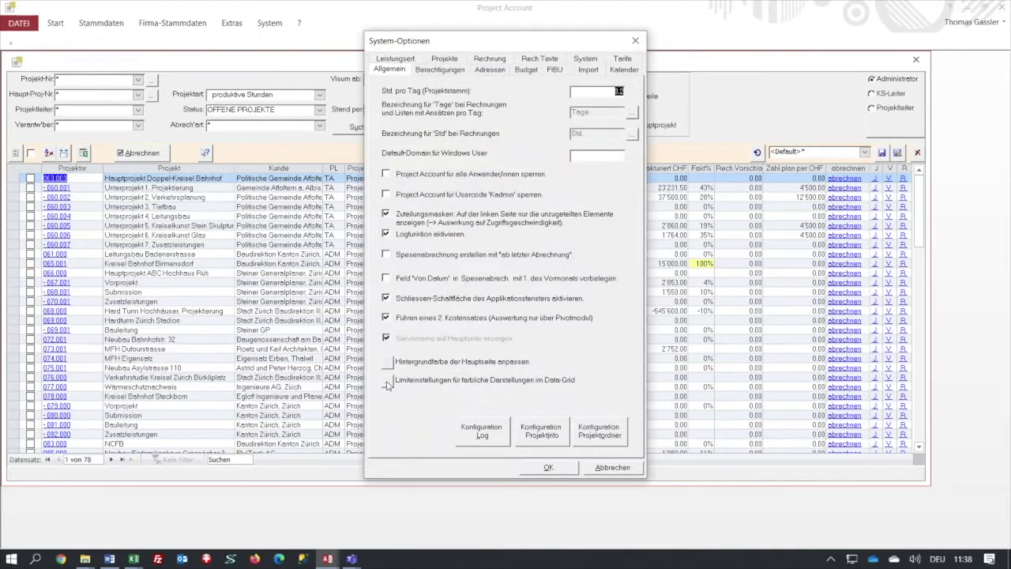
pyautogui.click(387, 383)
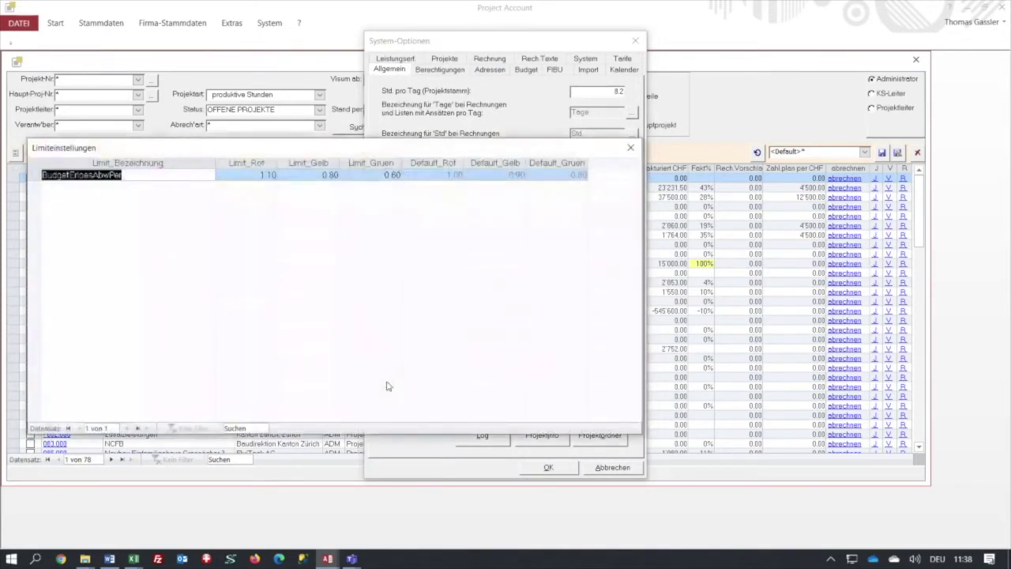
pyautogui.click(241, 162)
pyautogui.click(302, 162)
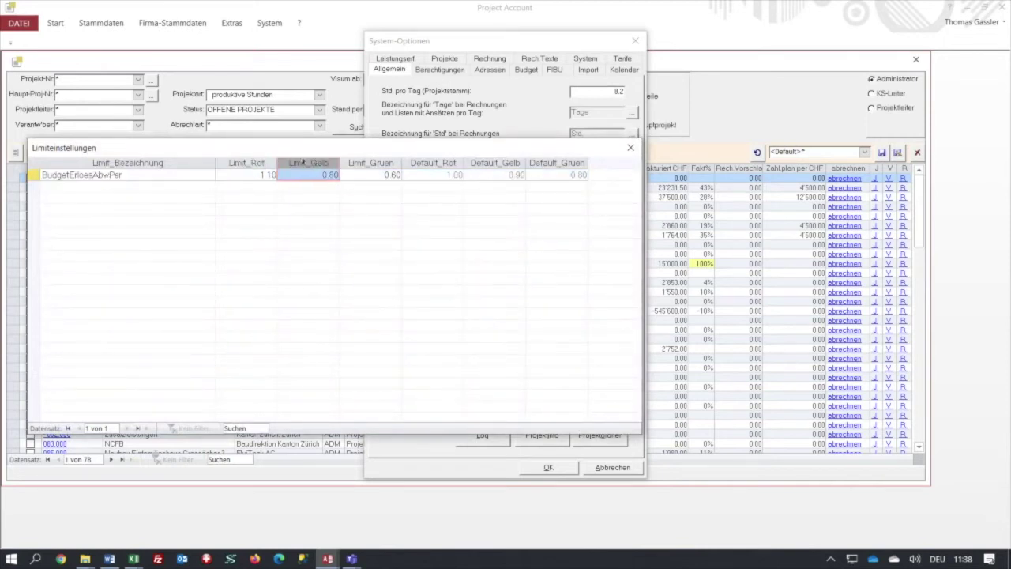
pyautogui.click(371, 163)
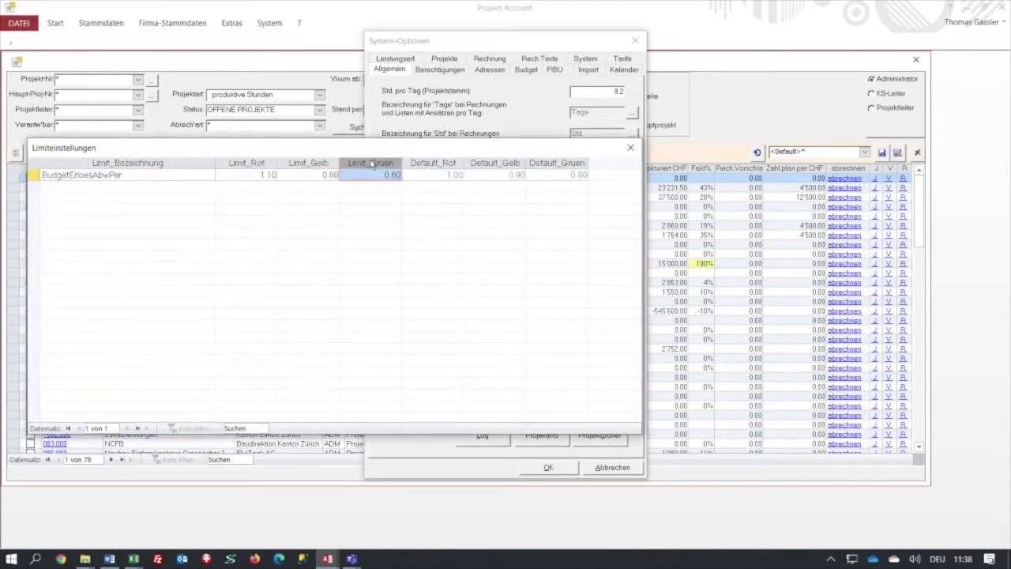
pyautogui.click(257, 162)
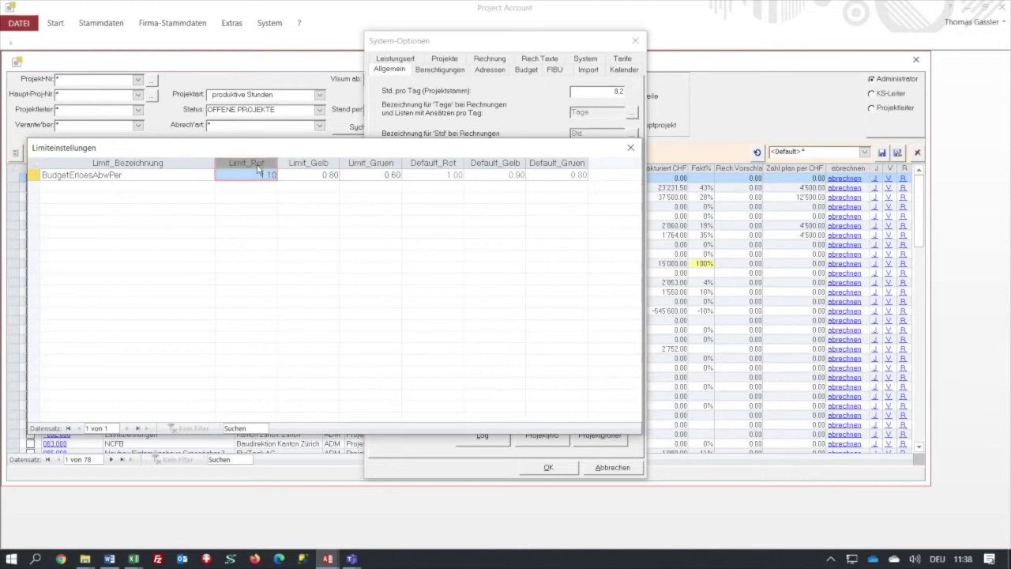
pyautogui.click(320, 162)
pyautogui.click(382, 162)
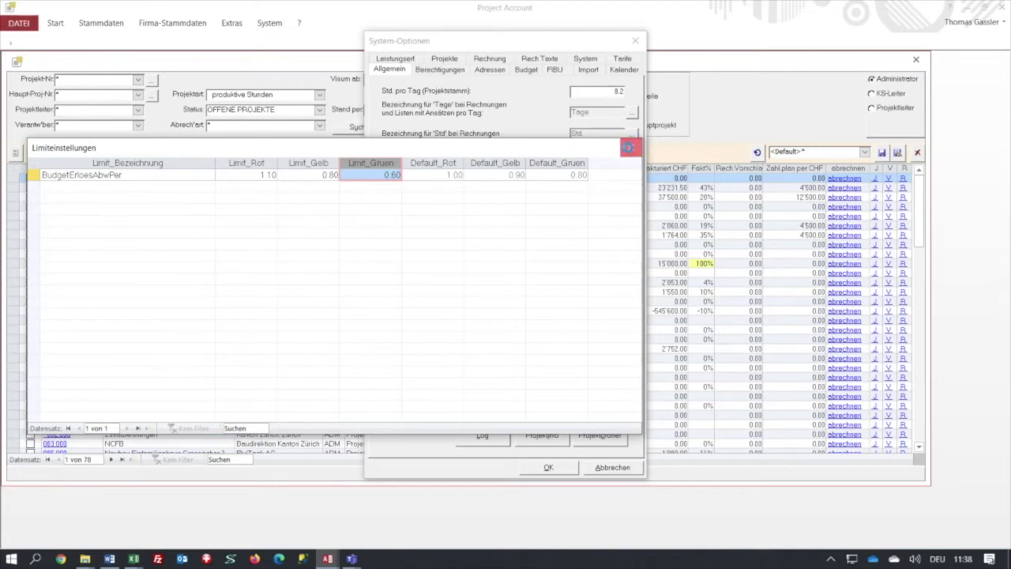
pyautogui.click(630, 148)
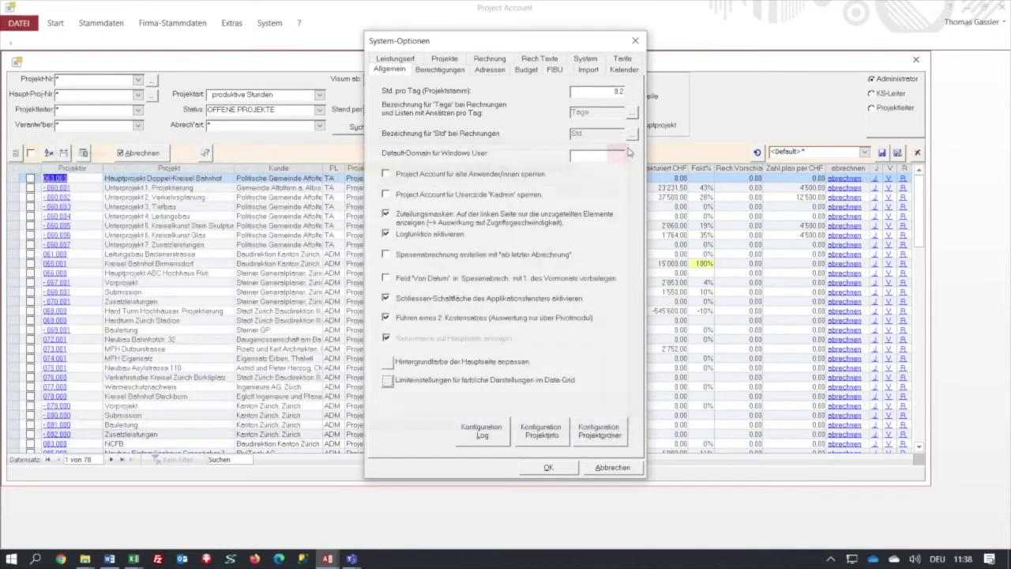
pyautogui.click(599, 474)
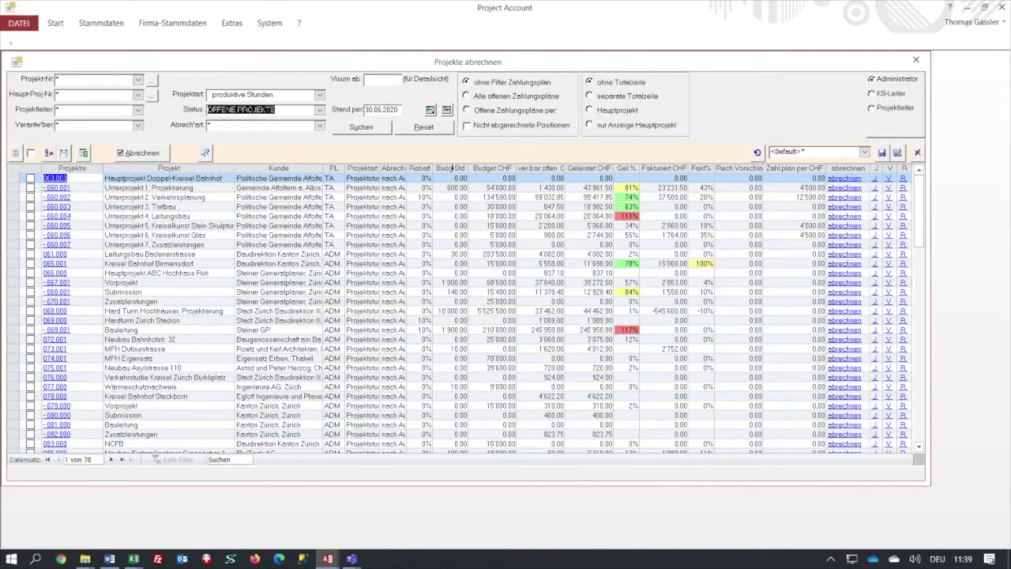
# - Examine the Budget CHF, Gel.% and Fakt% columns of the project list
pyautogui.click(488, 169)
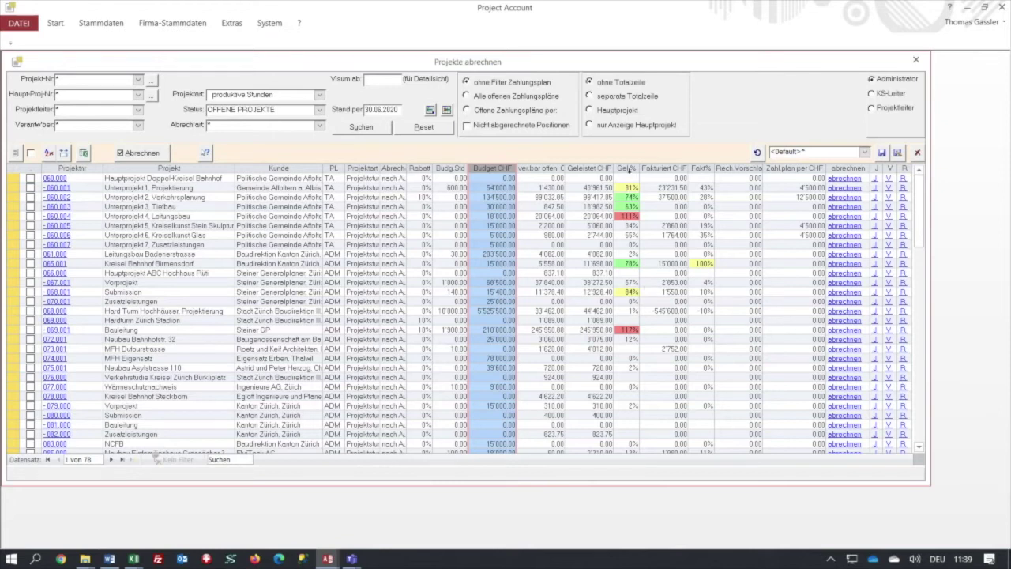
pyautogui.click(630, 169)
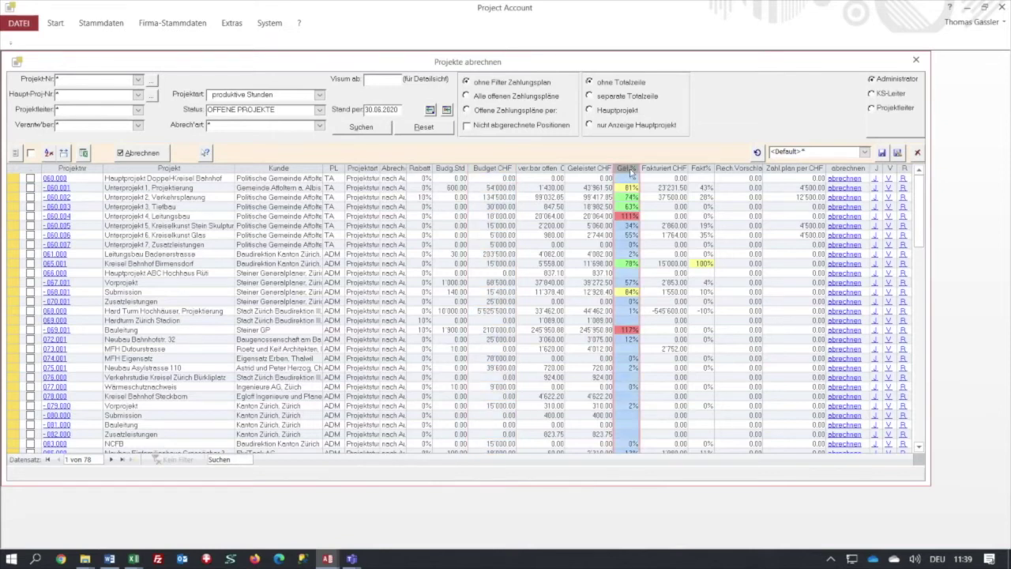
pyautogui.click(699, 168)
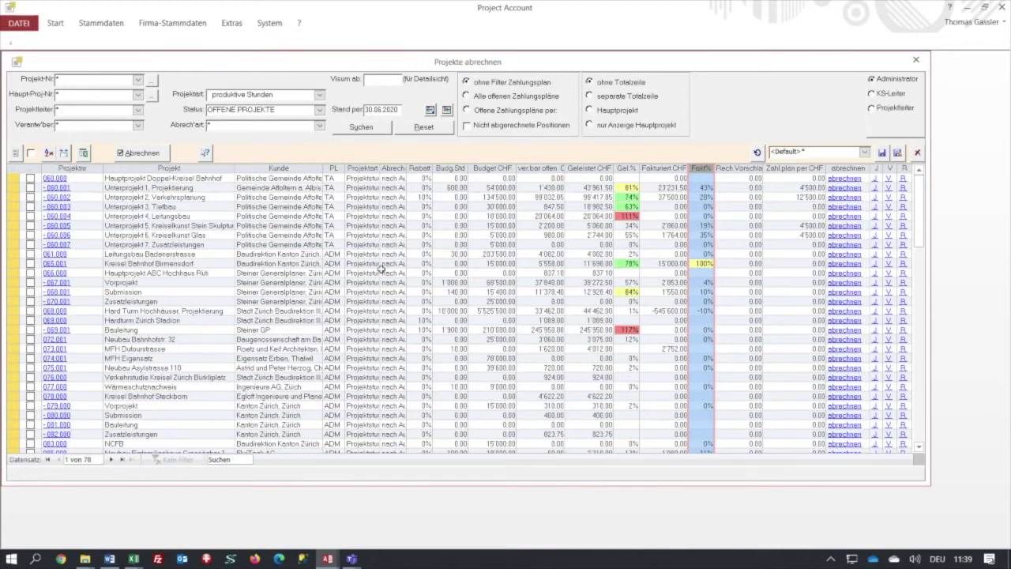
# - Hide the Kunde, Projektart and AbrechartLei columns from the project list using its field list
pyautogui.click(16, 155)
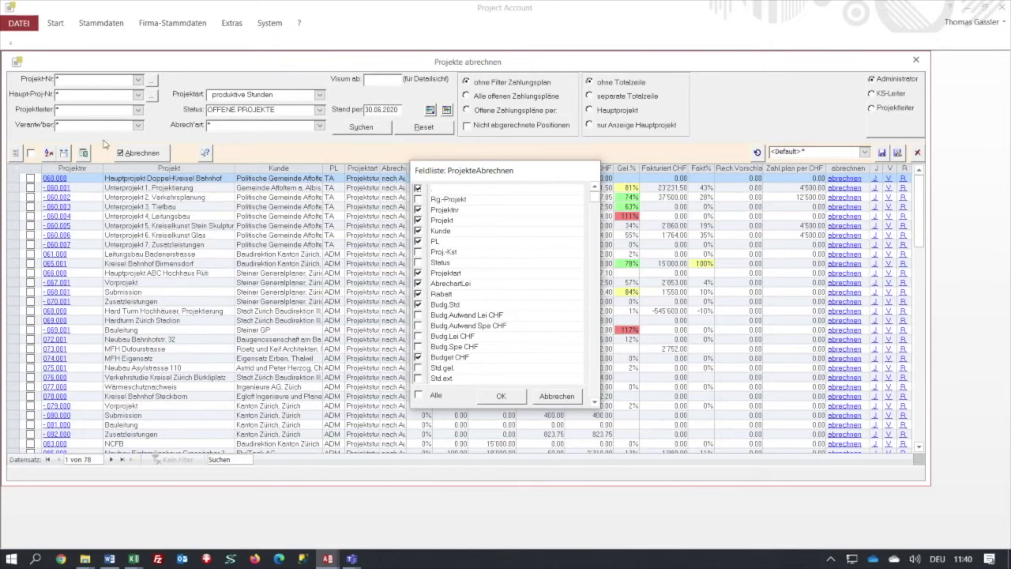
pyautogui.moveTo(491, 171); pyautogui.dragTo(618, 231)
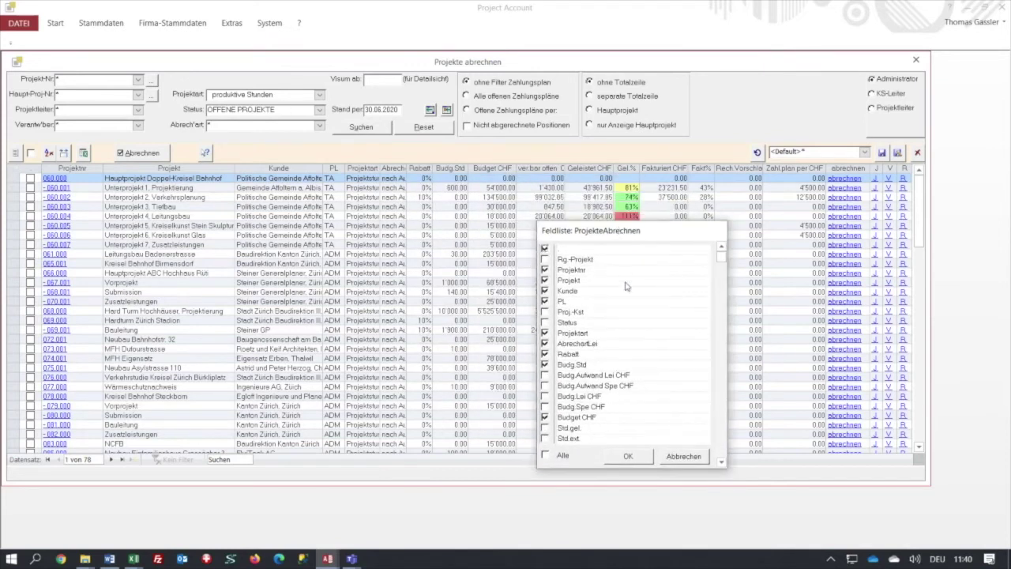
pyautogui.click(545, 291)
pyautogui.click(627, 458)
pyautogui.click(544, 332)
pyautogui.click(546, 345)
pyautogui.click(624, 459)
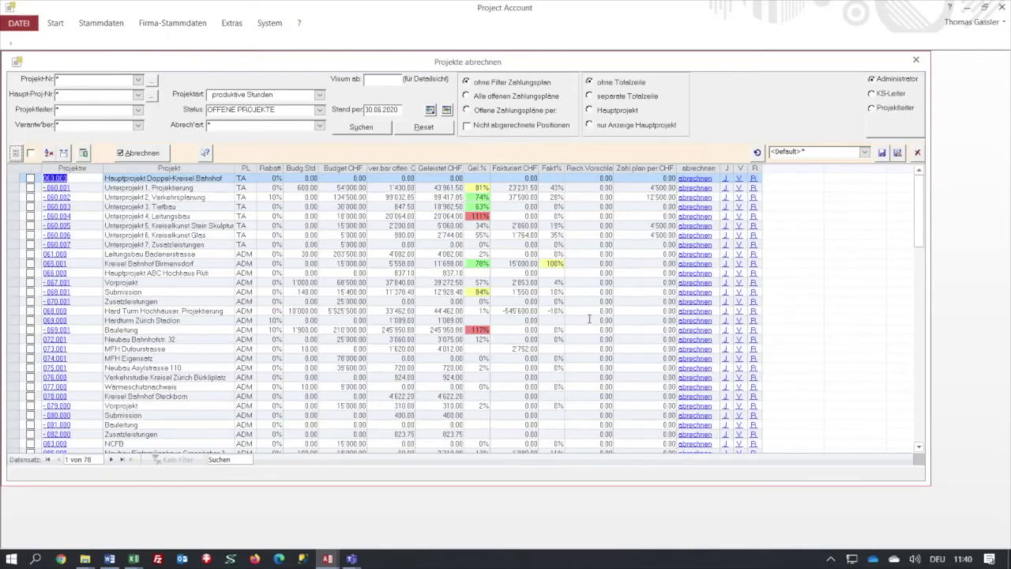
# - Review the remaining available columns in the project list's field list down to its end, and cancel it
pyautogui.click(15, 154)
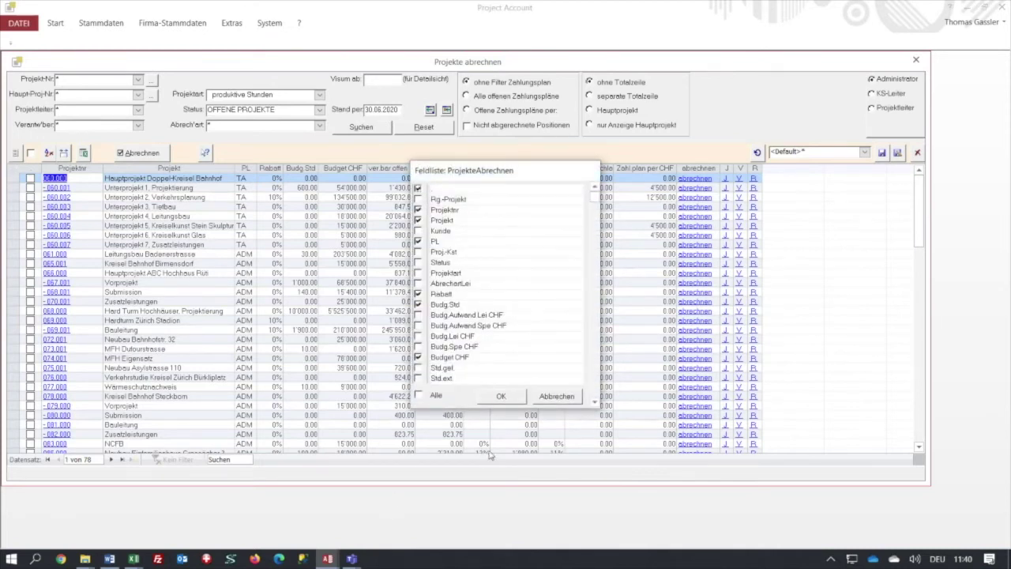
pyautogui.scroll(-10, 593, 389)
pyautogui.click(593, 391)
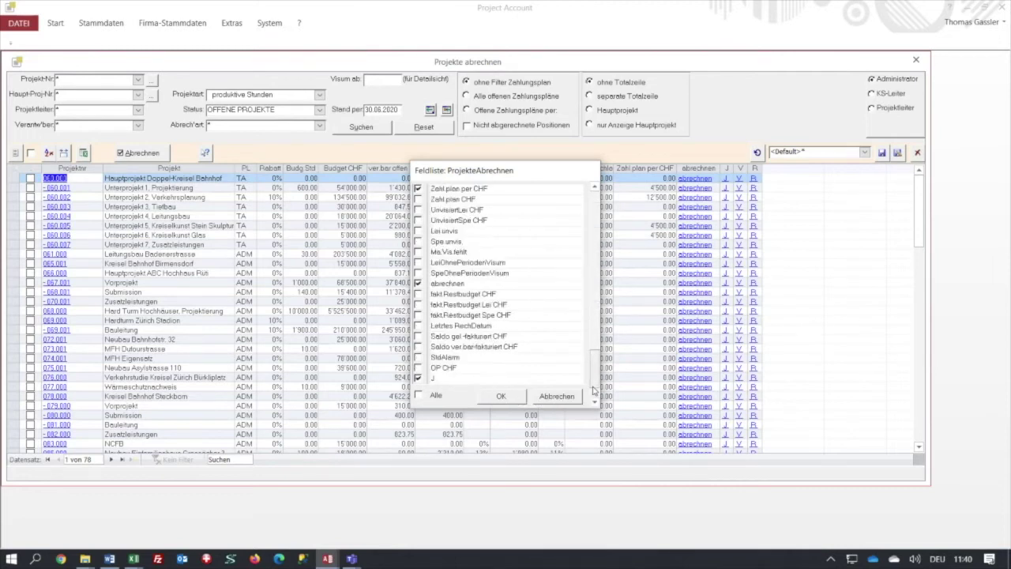
pyautogui.click(554, 400)
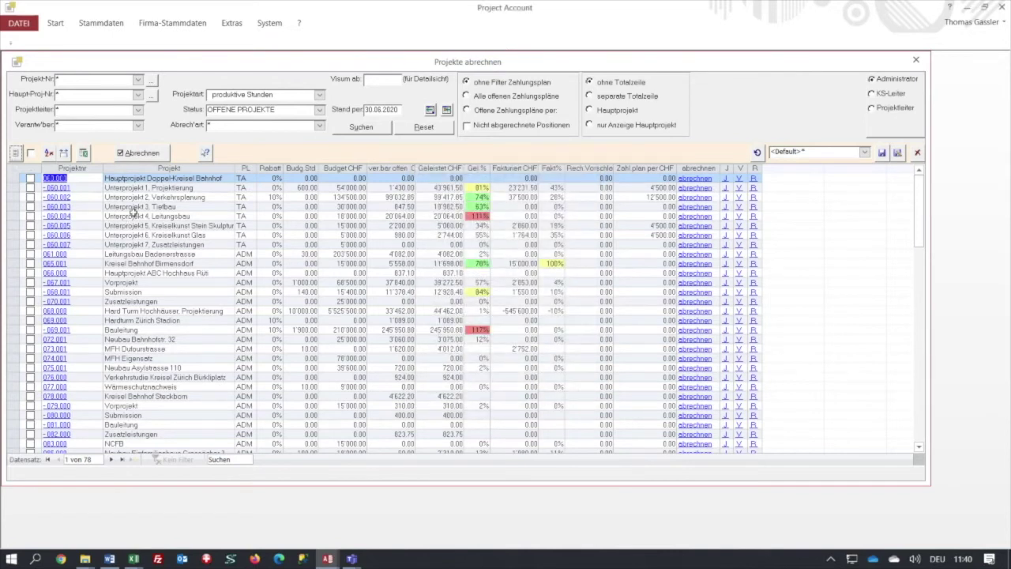
# - Switch the project list's saved table layout from <Default> to Compact
pyautogui.click(866, 153)
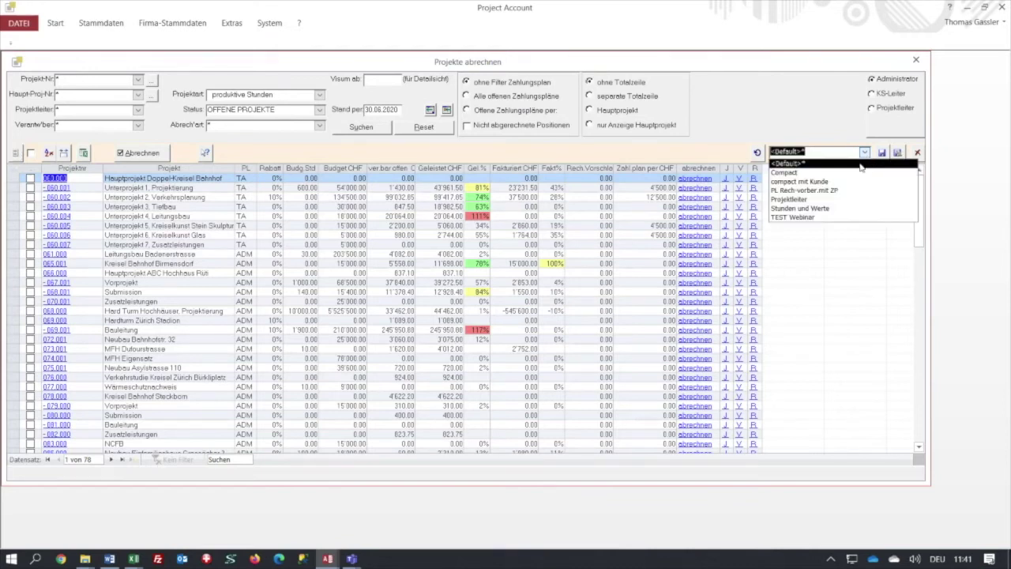
pyautogui.click(861, 167)
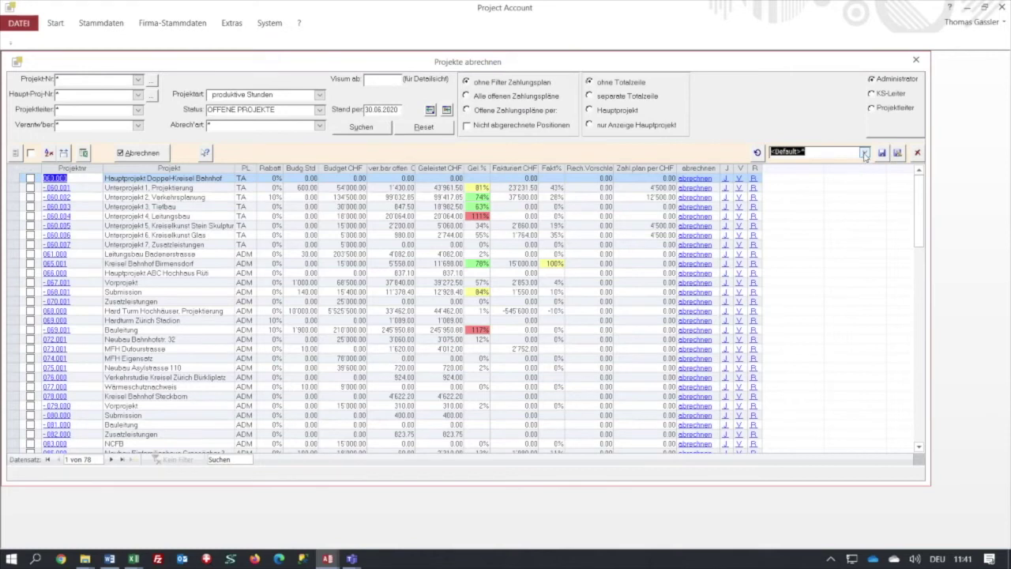
pyautogui.click(866, 153)
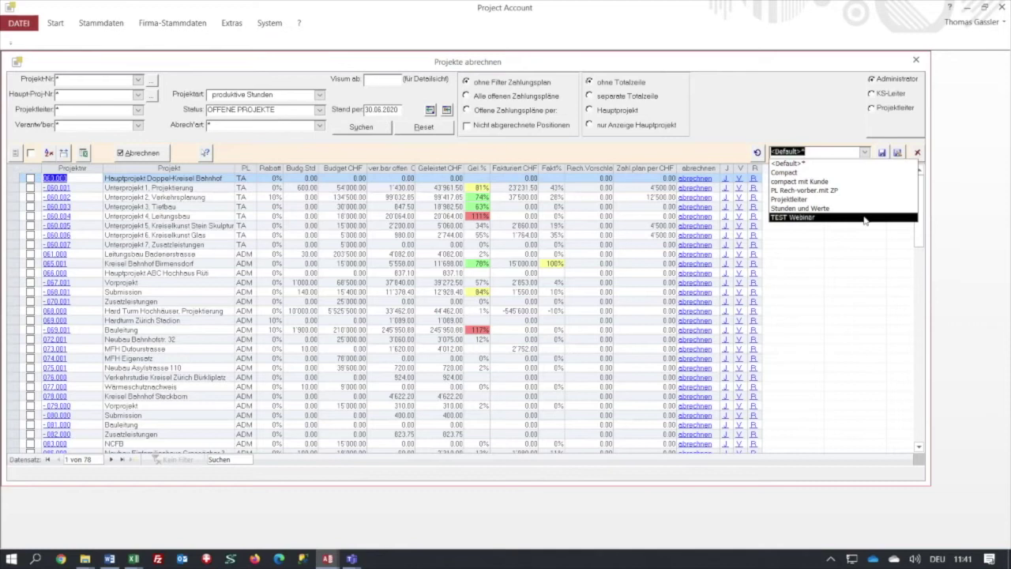
pyautogui.click(865, 173)
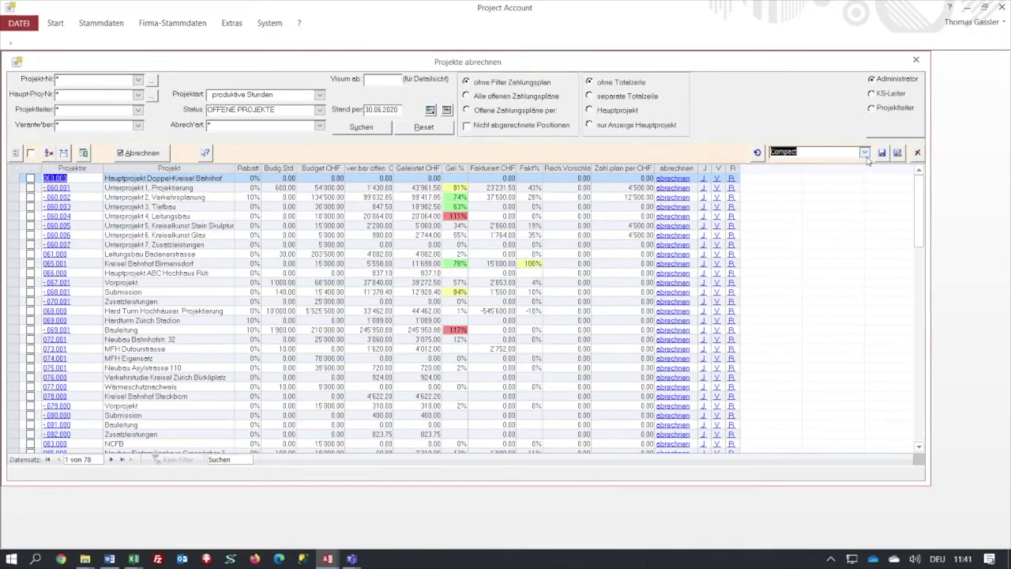
# - Apply the TEST Webinar table layout to the project list and return to the <Default> layout
pyautogui.click(866, 156)
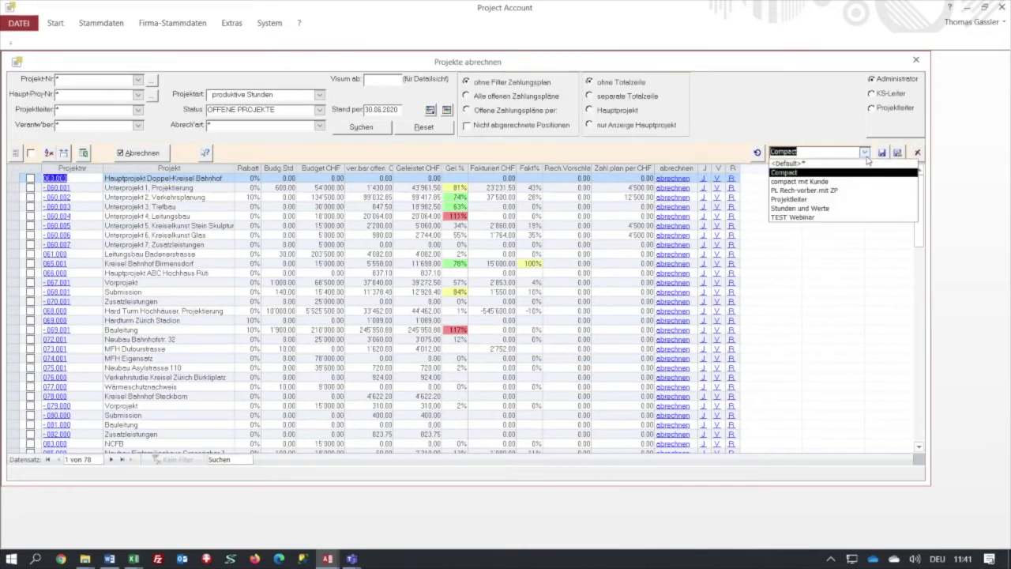
pyautogui.click(835, 218)
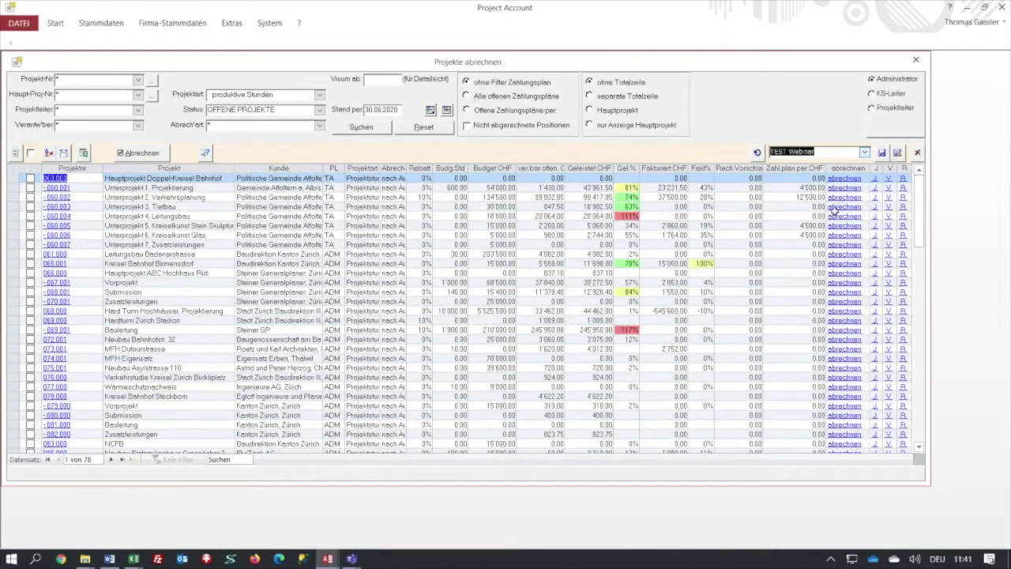
pyautogui.click(866, 152)
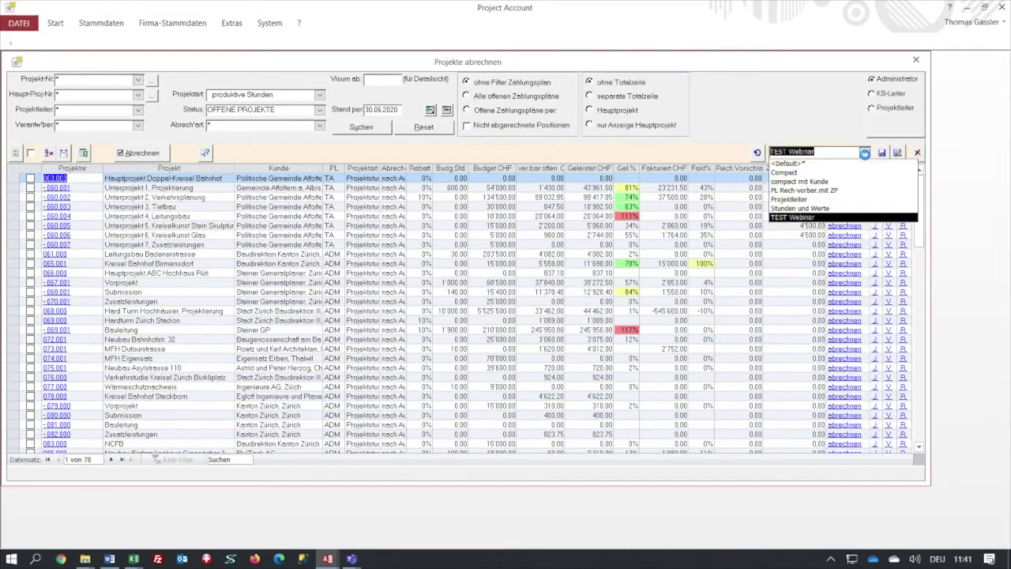
pyautogui.click(836, 164)
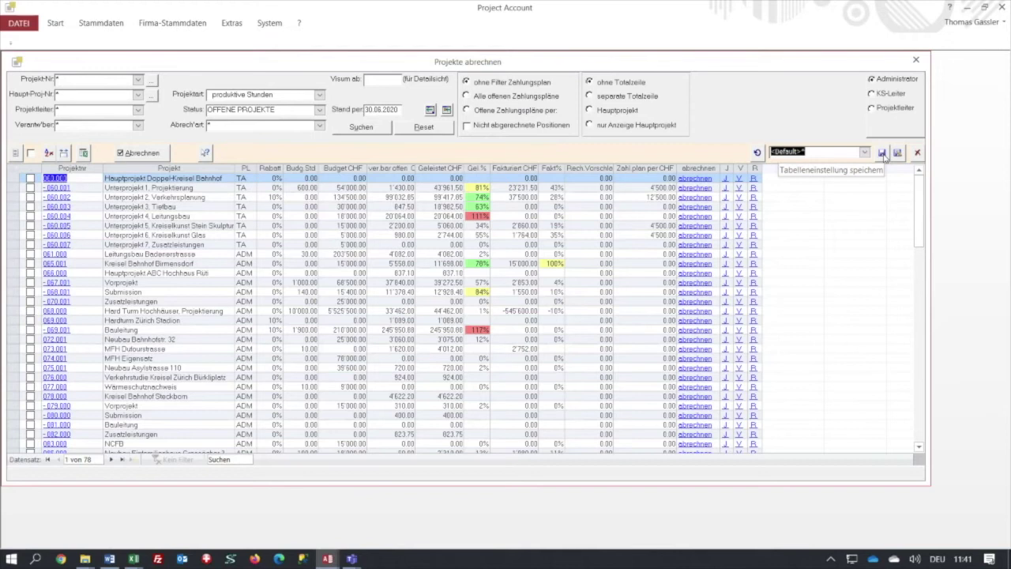
# - View the dialog for saving the current table configuration under a name, and cancel it
pyautogui.click(884, 156)
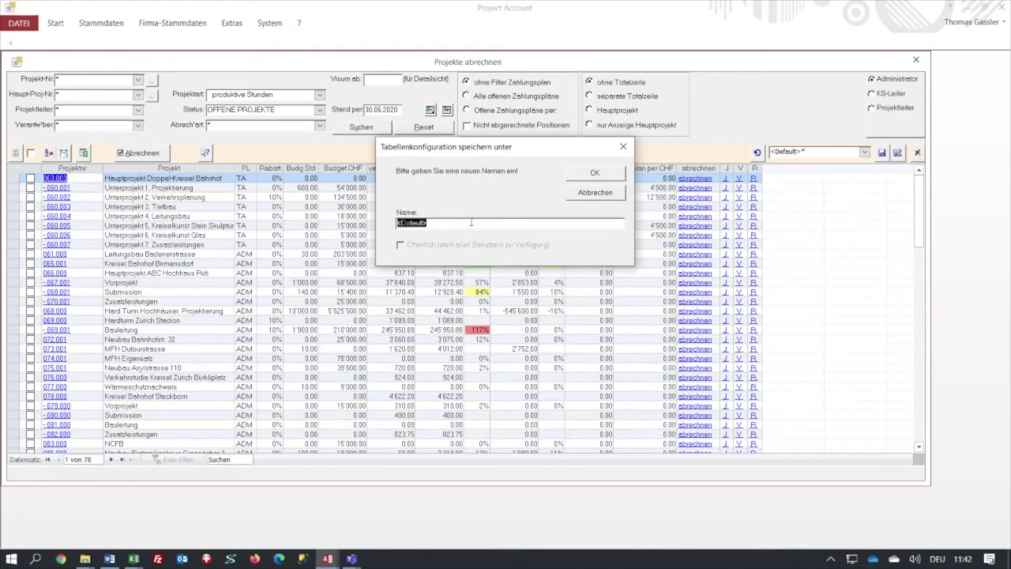
pyautogui.click(602, 194)
pyautogui.click(615, 195)
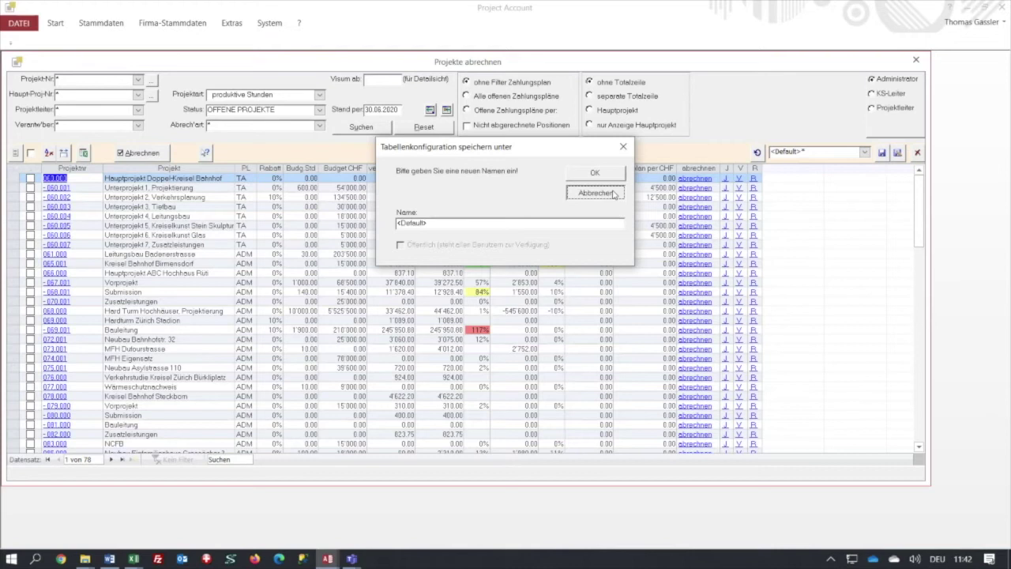
pyautogui.click(614, 193)
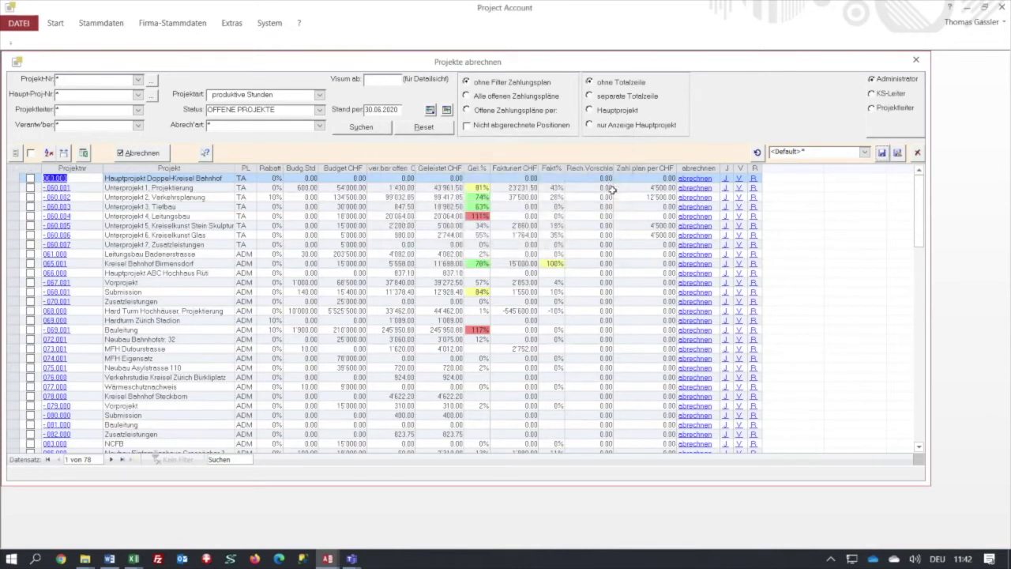
# - Delete the saved TEST Webinar table layout and check the list of remaining layouts
pyautogui.click(864, 152)
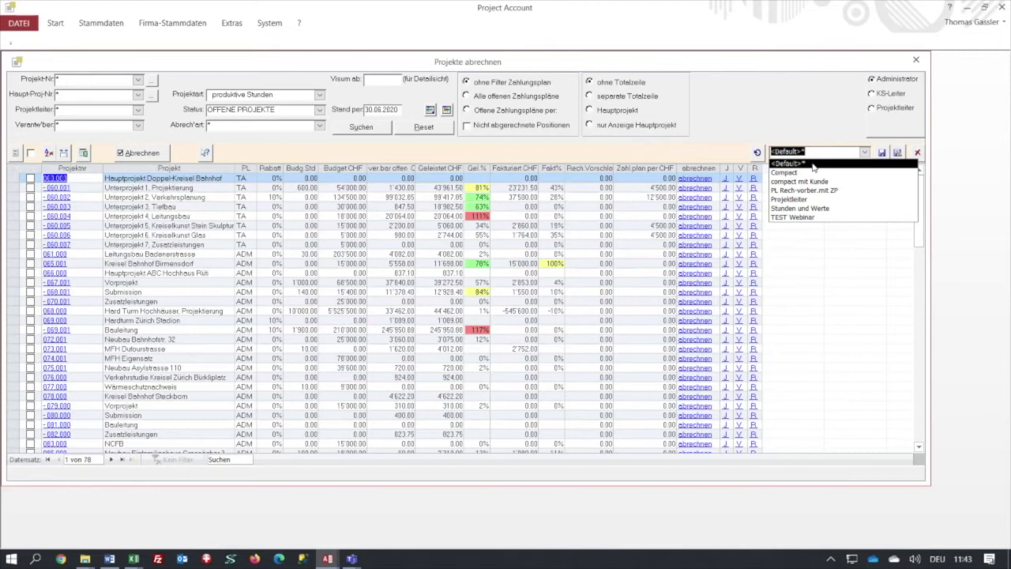
pyautogui.click(795, 218)
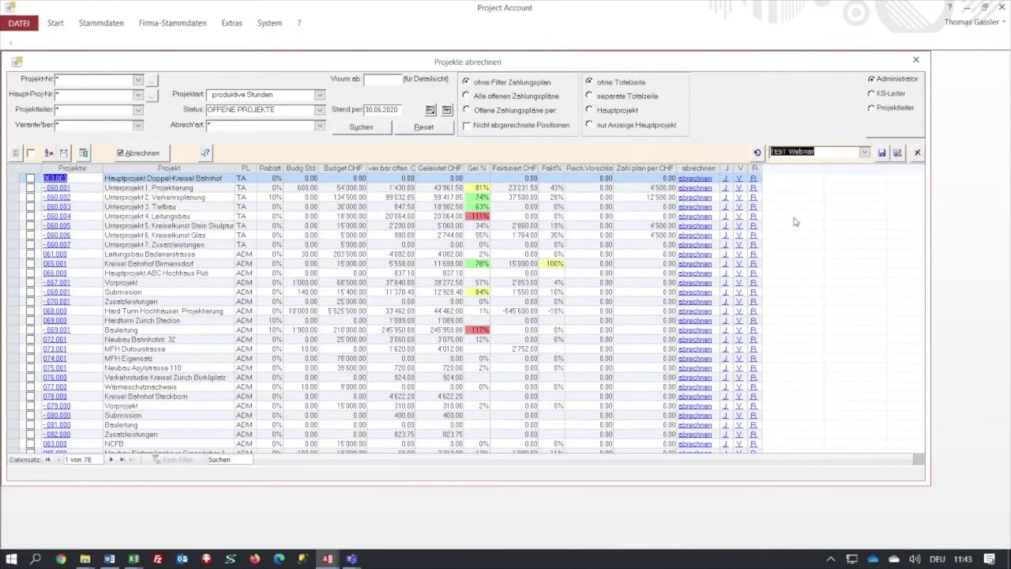
pyautogui.click(918, 153)
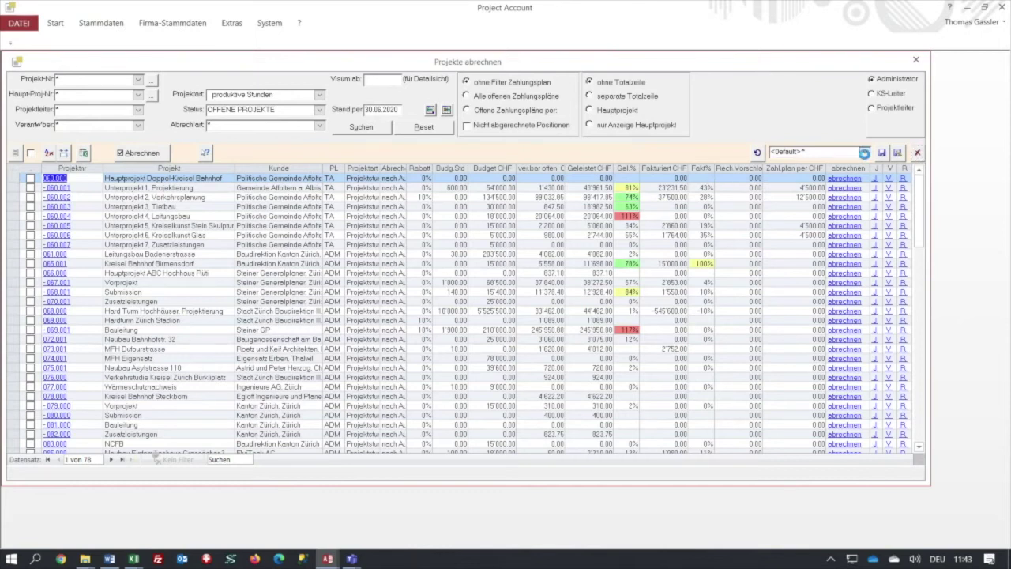
pyautogui.click(866, 153)
pyautogui.click(867, 154)
# - Add the Aufwand CHF column to the project list and widen the window so the column fits
pyautogui.click(15, 154)
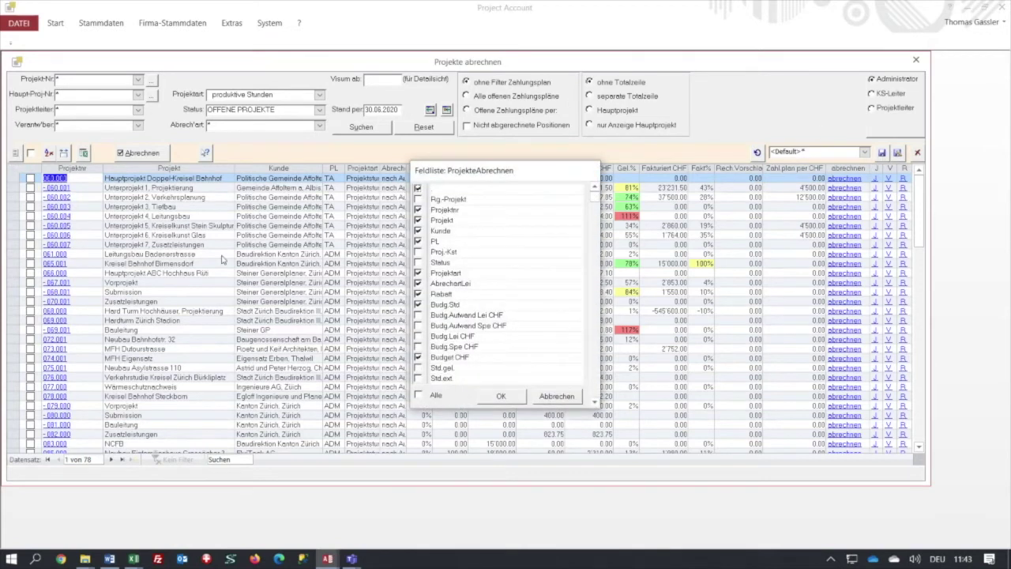
pyautogui.click(595, 381)
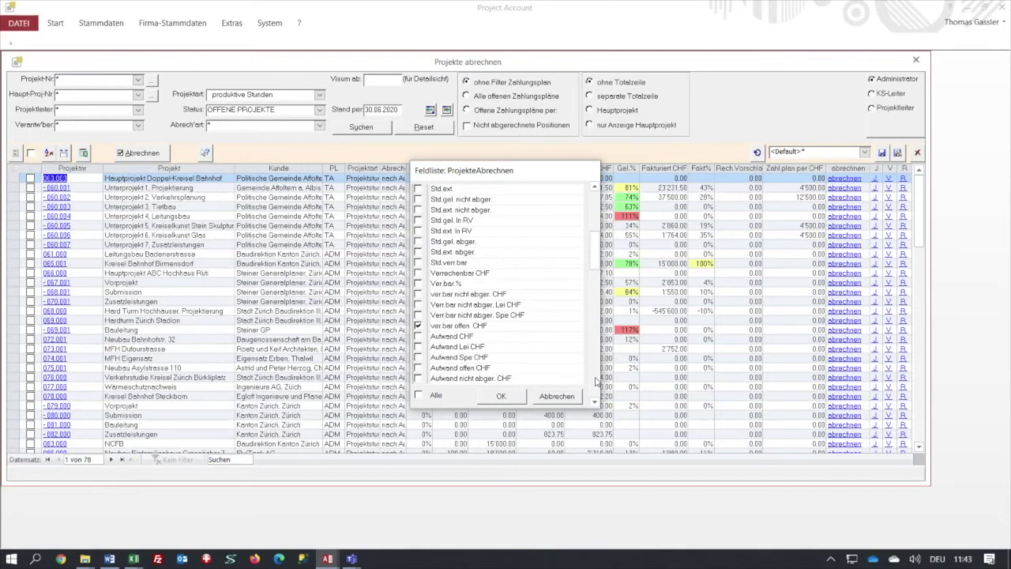
pyautogui.click(501, 395)
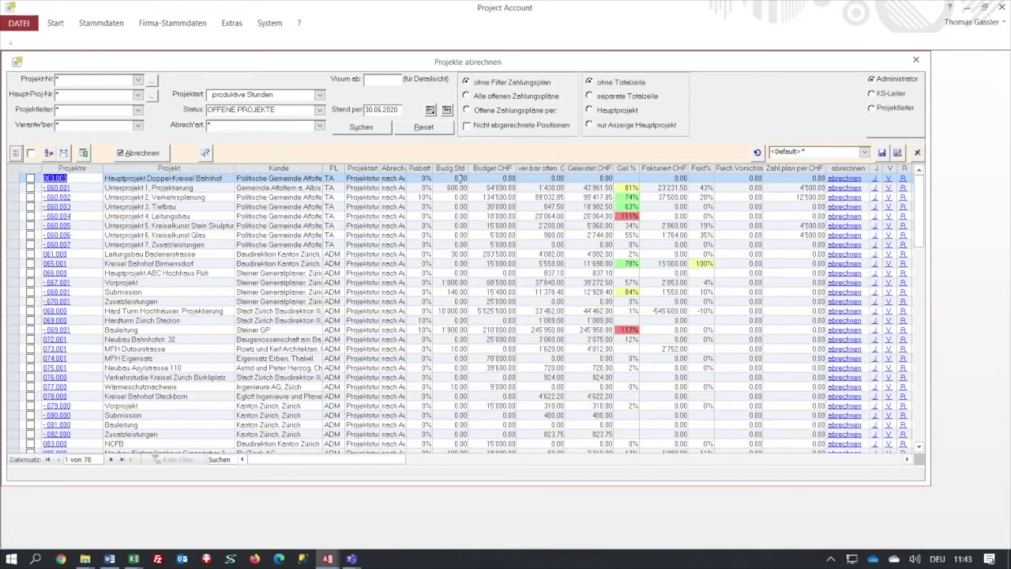
pyautogui.moveTo(930, 288); pyautogui.dragTo(979, 301)
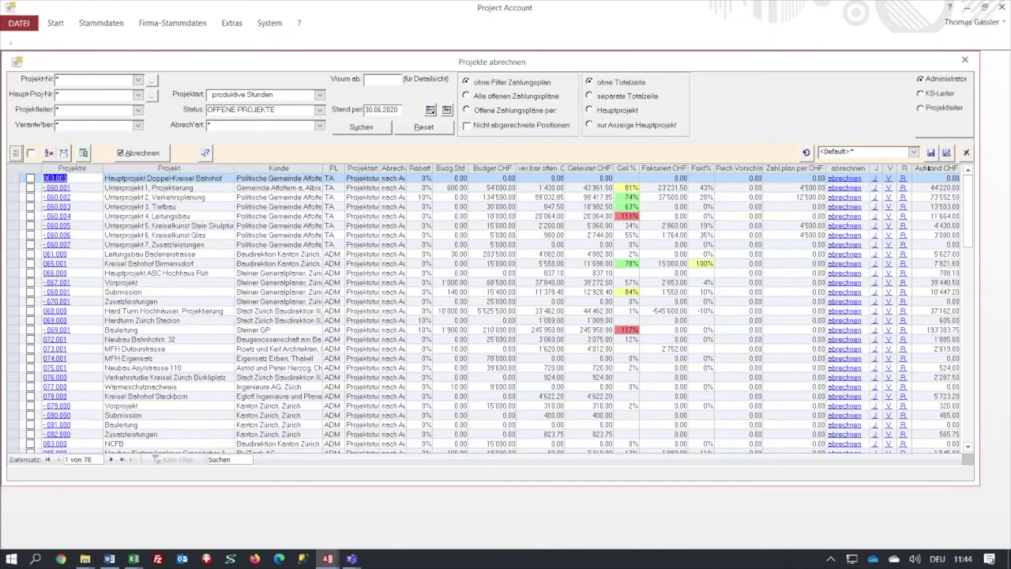
# - Move the Aufwand CHF column between Budget CHF and the verr.bar offen CHF column
pyautogui.click(930, 168)
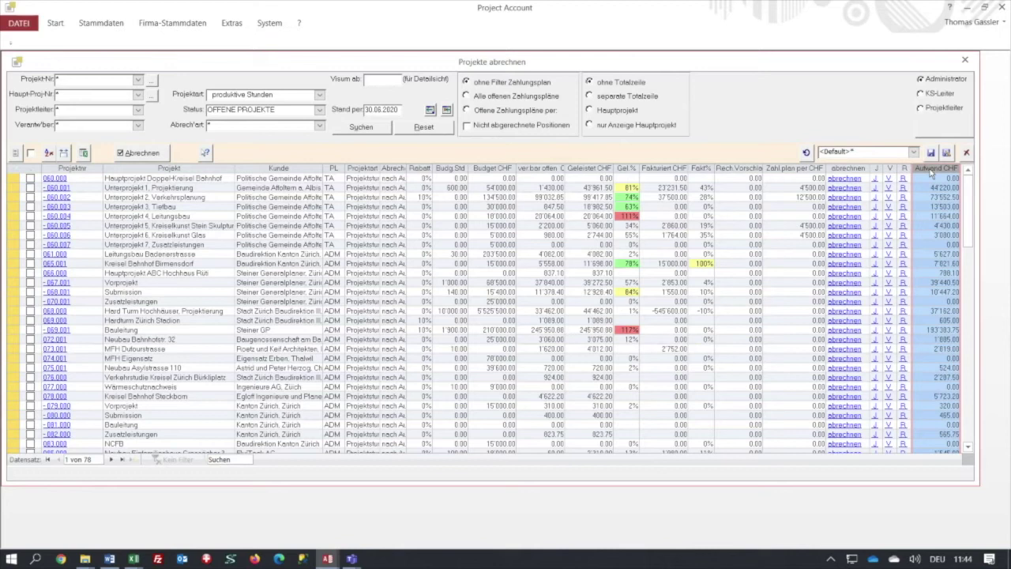
pyautogui.moveTo(931, 173); pyautogui.dragTo(931, 174)
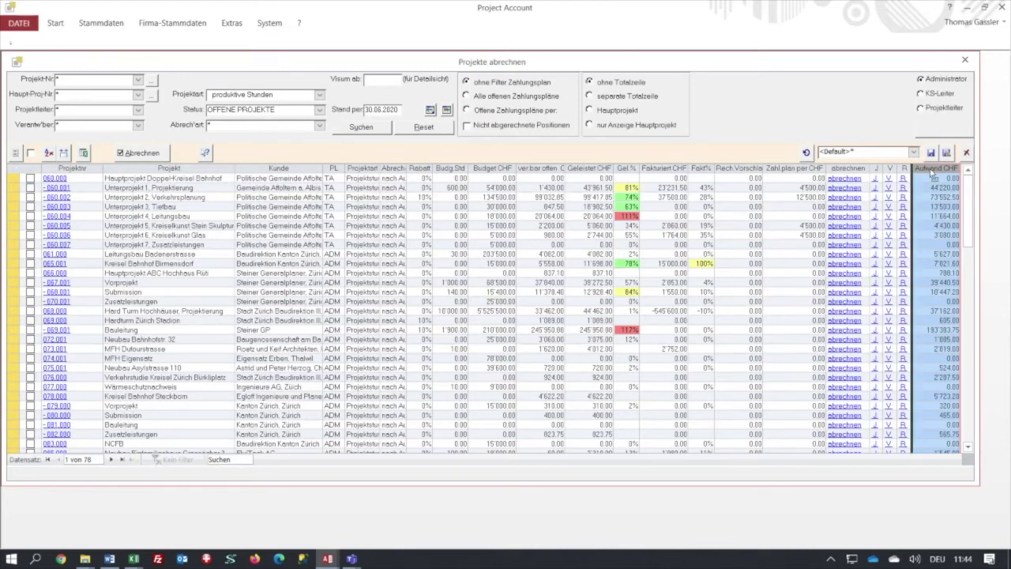
pyautogui.moveTo(932, 175); pyautogui.dragTo(549, 182)
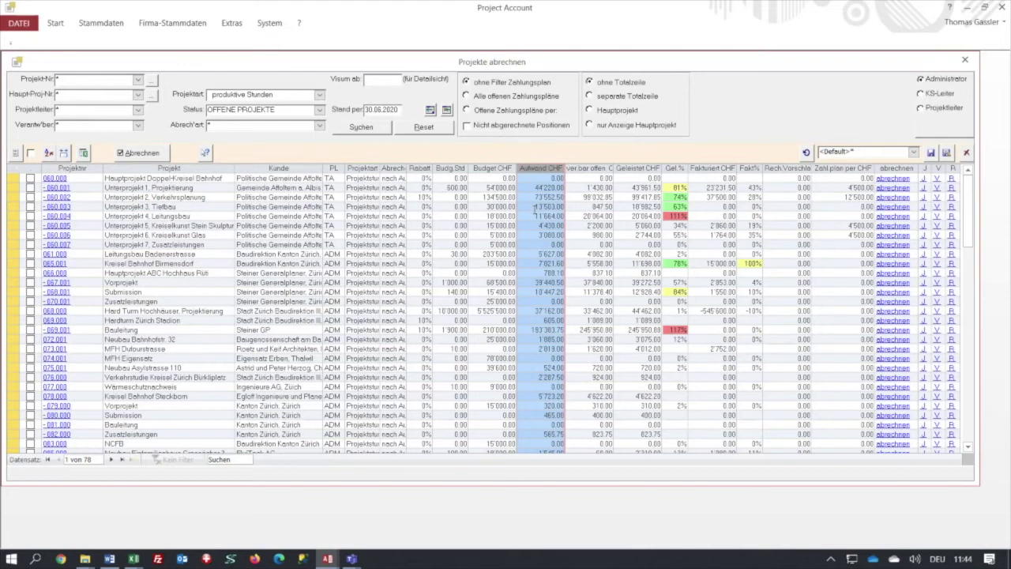
pyautogui.click(537, 207)
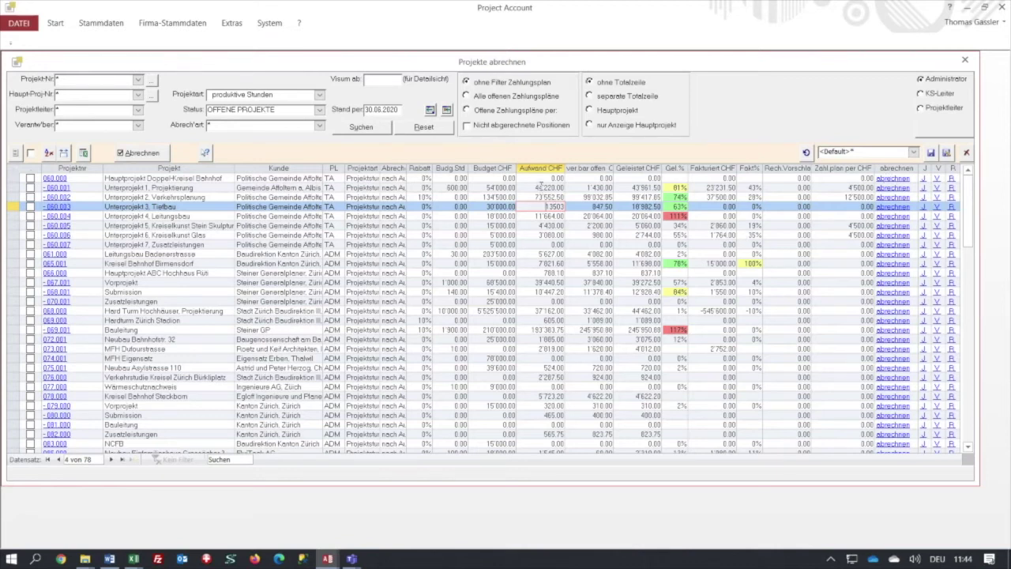
# - Sort the project list by Aufwand CHF ascending and descending, and finish with a descending sort by Zahl.plan per CHF
pyautogui.rightClick(542, 188)
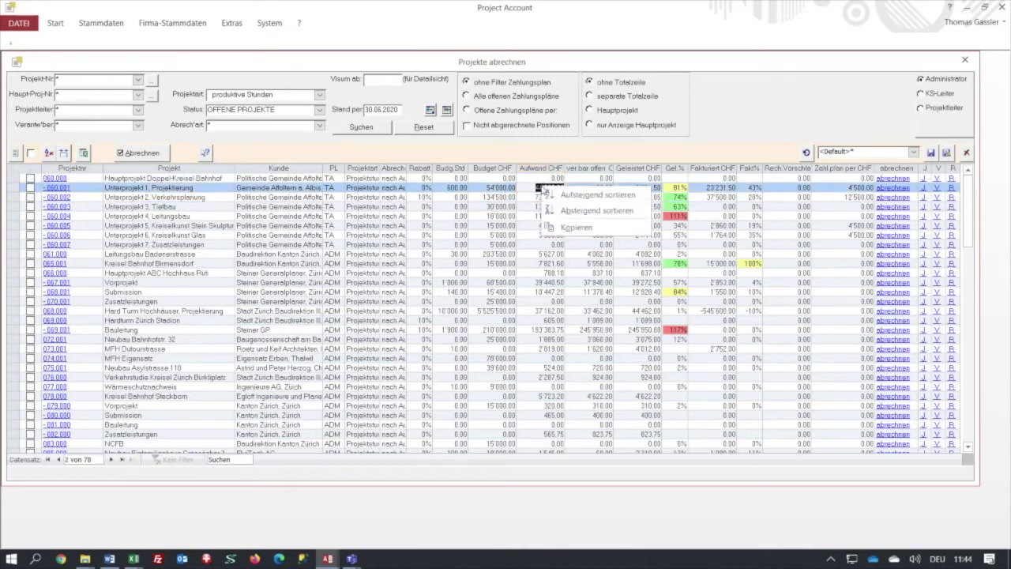
pyautogui.click(586, 196)
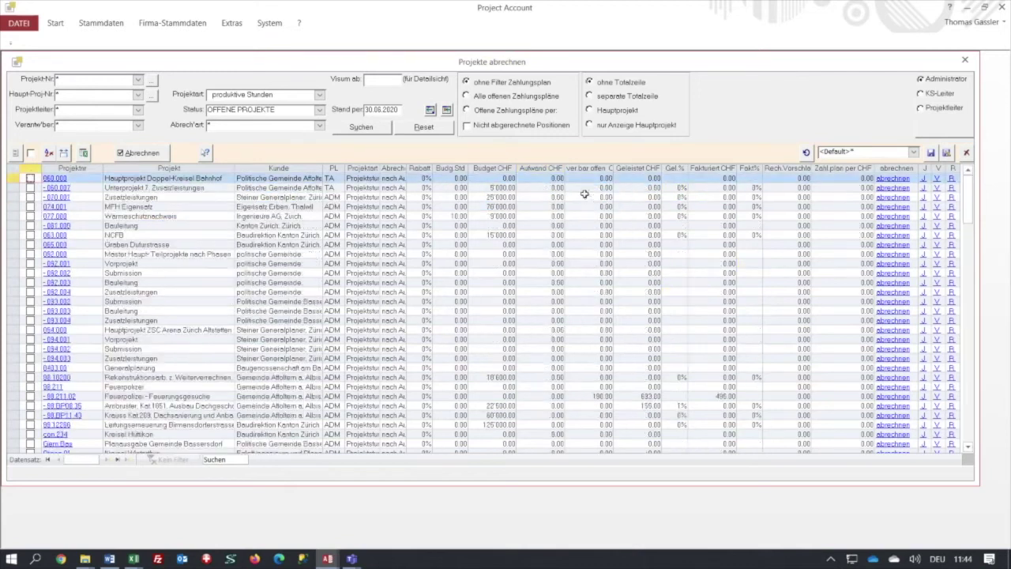
pyautogui.rightClick(538, 191)
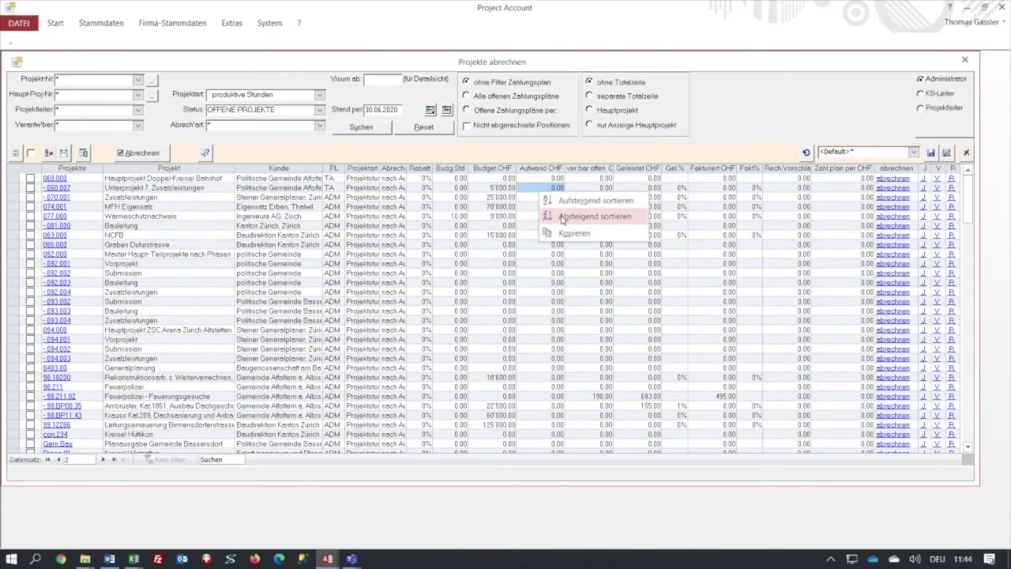
pyautogui.click(585, 216)
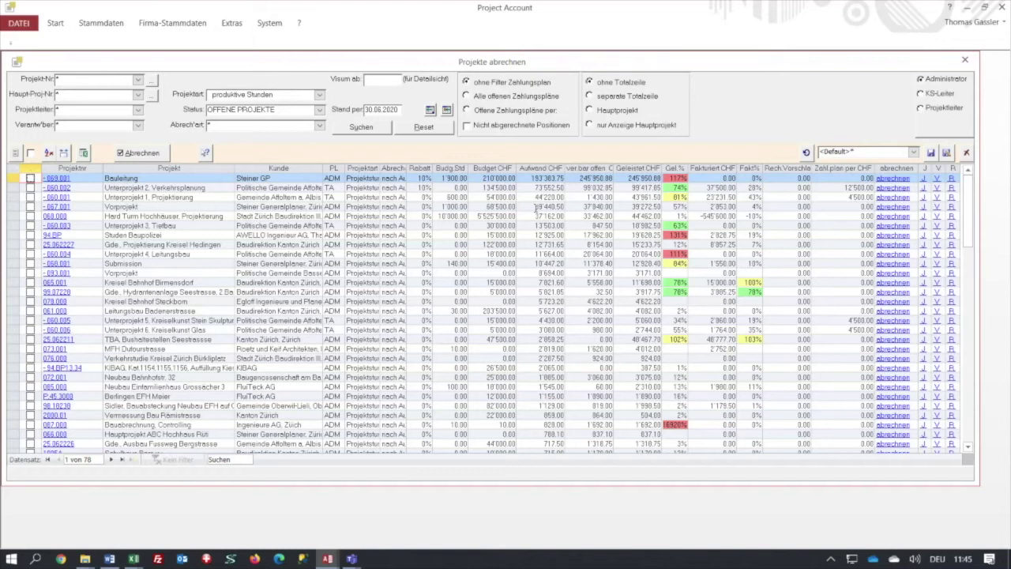
pyautogui.rightClick(850, 197)
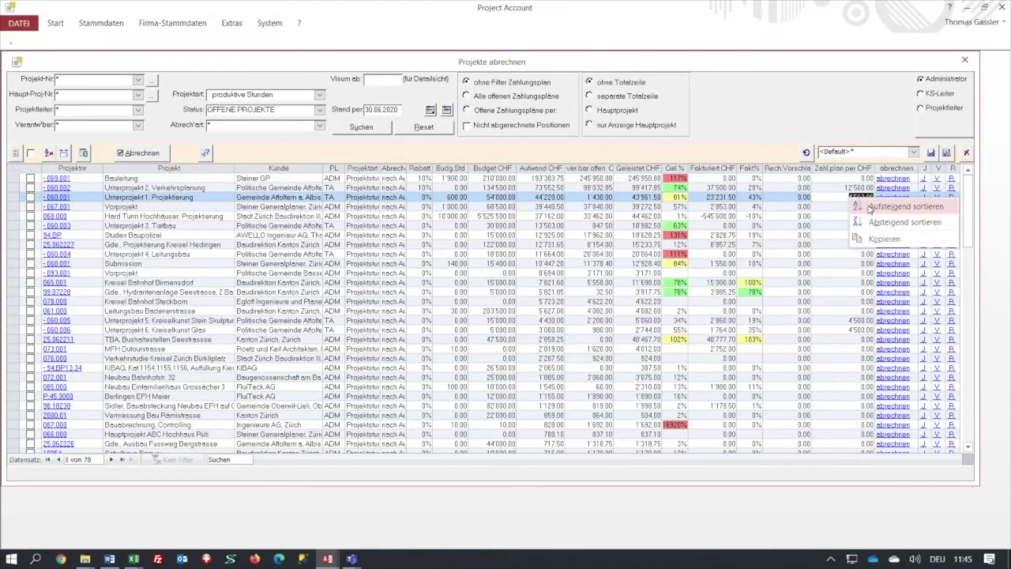
pyautogui.click(877, 222)
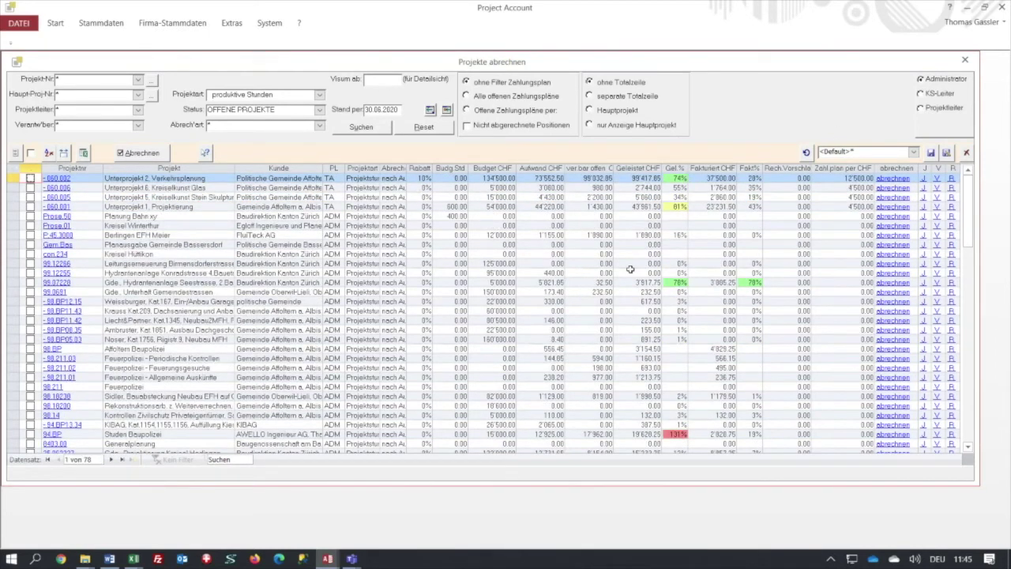
# - Examine the service journal behind the Aufwand amount and the invoices behind the Fakturiert amount of project 060.006, closing each window
pyautogui.click(549, 180)
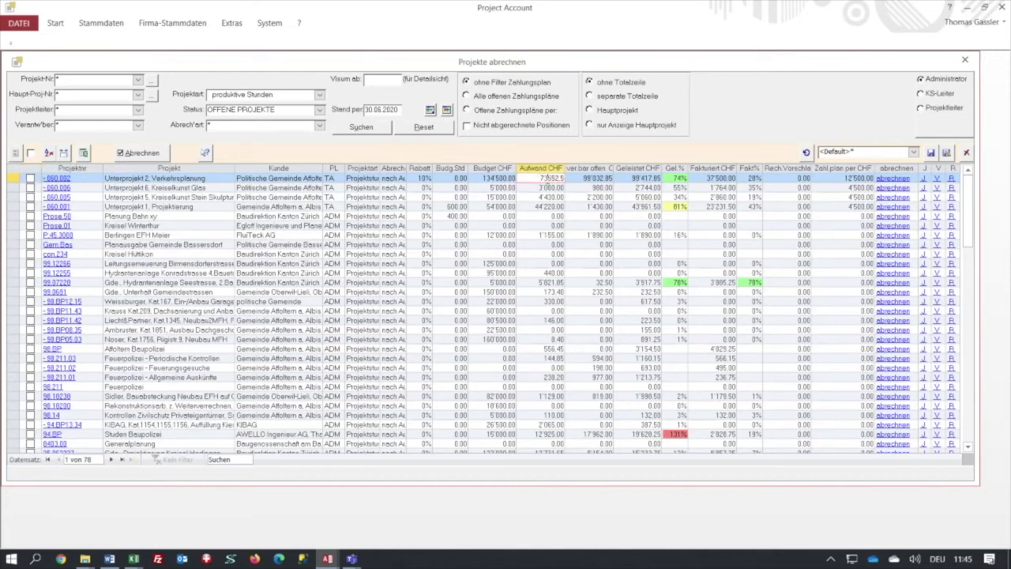
pyautogui.click(541, 188)
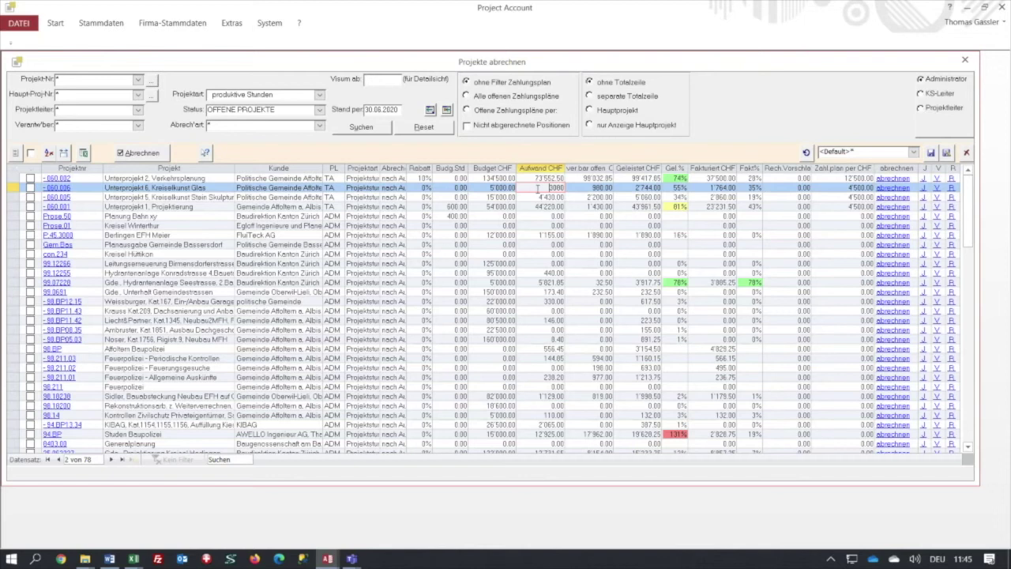
pyautogui.doubleClick(538, 188)
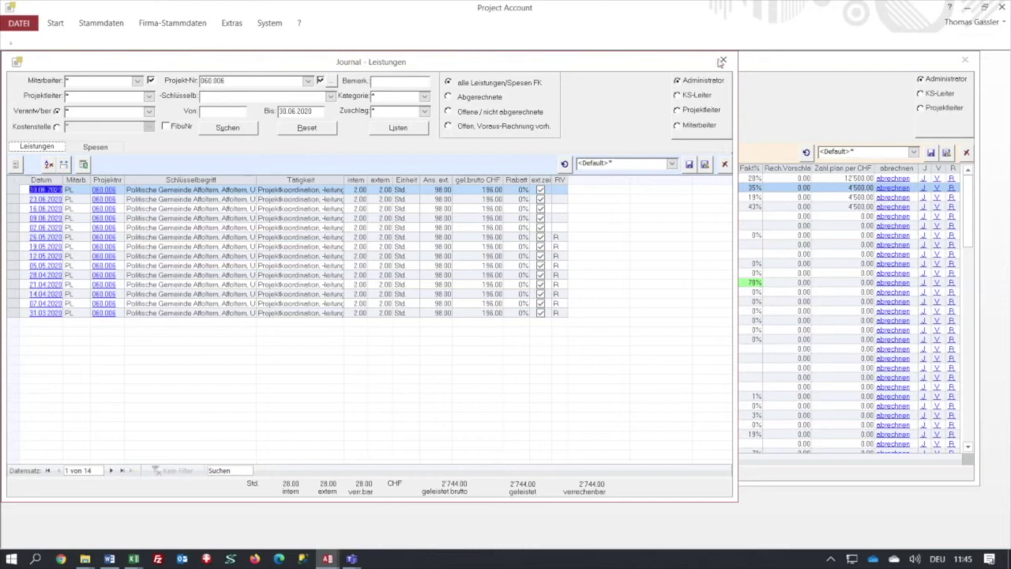
pyautogui.click(724, 62)
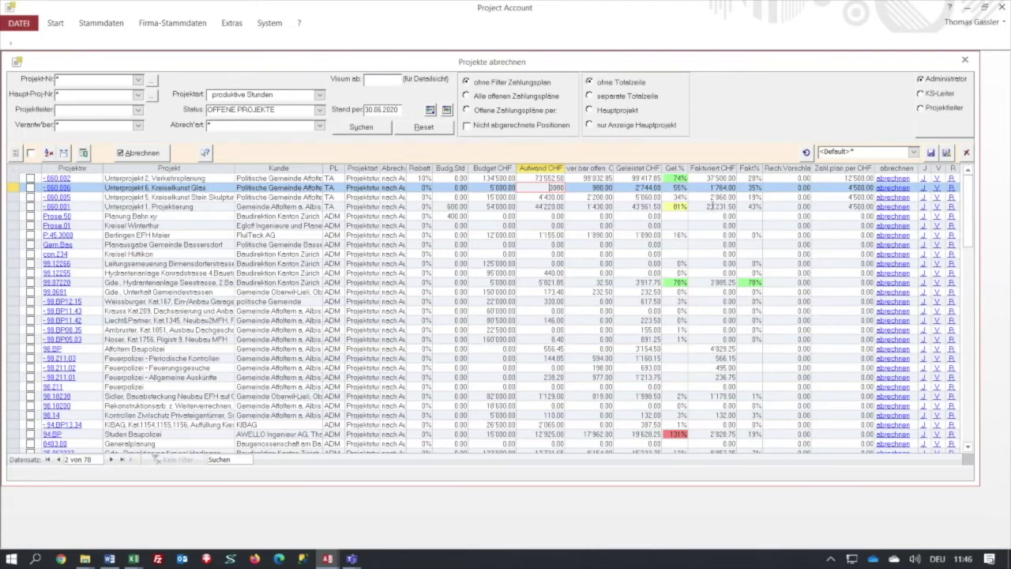
pyautogui.doubleClick(710, 188)
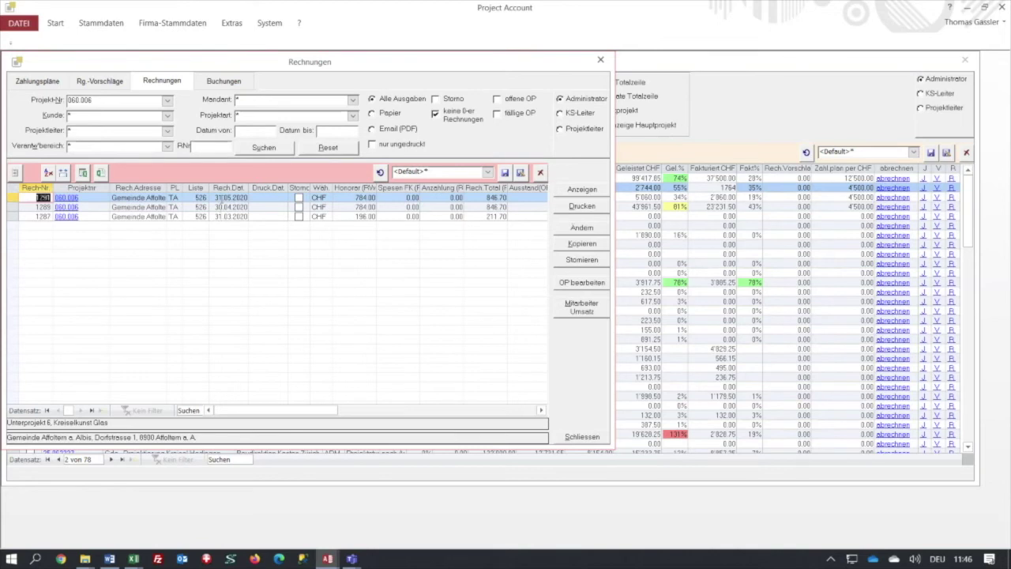
pyautogui.click(600, 61)
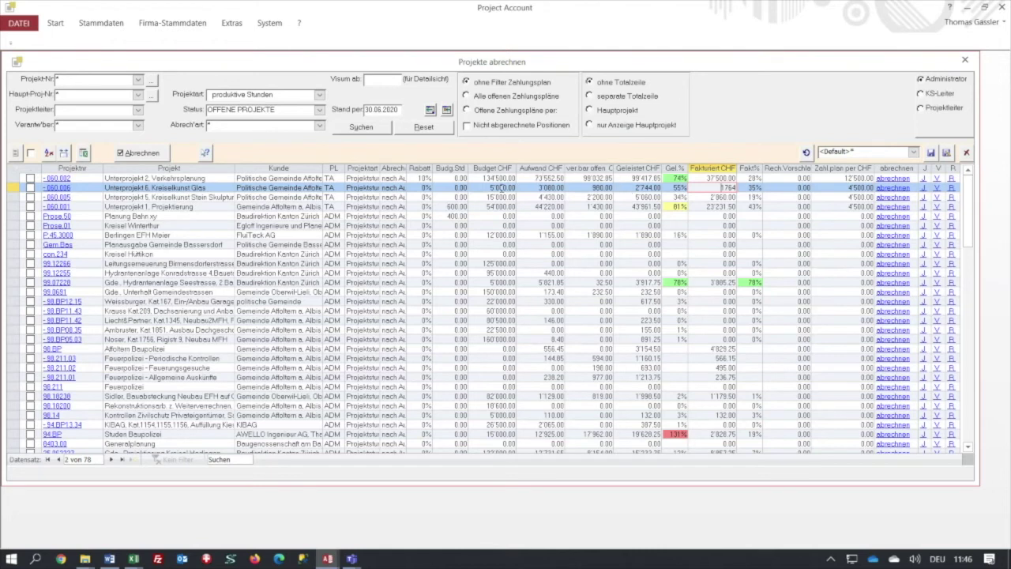
# - Review the budget change logs of projects 060.006 and 060.002 from their Budget CHF amounts, closing each log
pyautogui.doubleClick(501, 188)
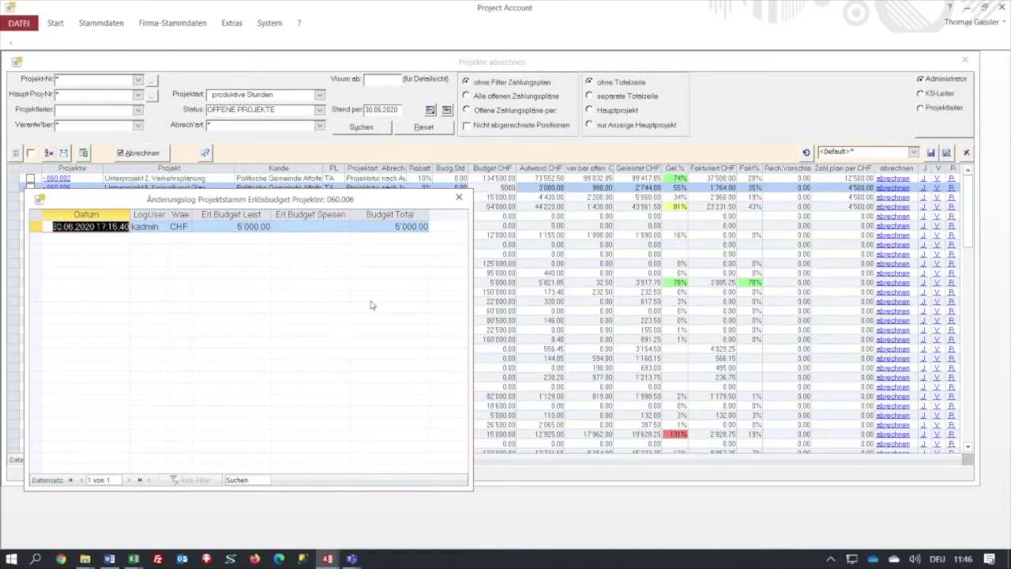
pyautogui.click(459, 197)
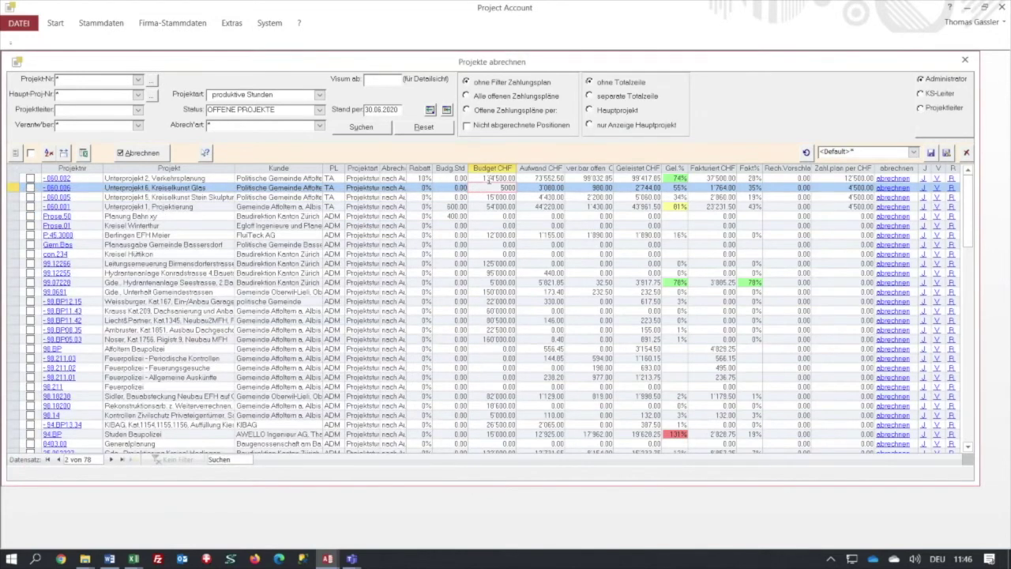
pyautogui.doubleClick(489, 179)
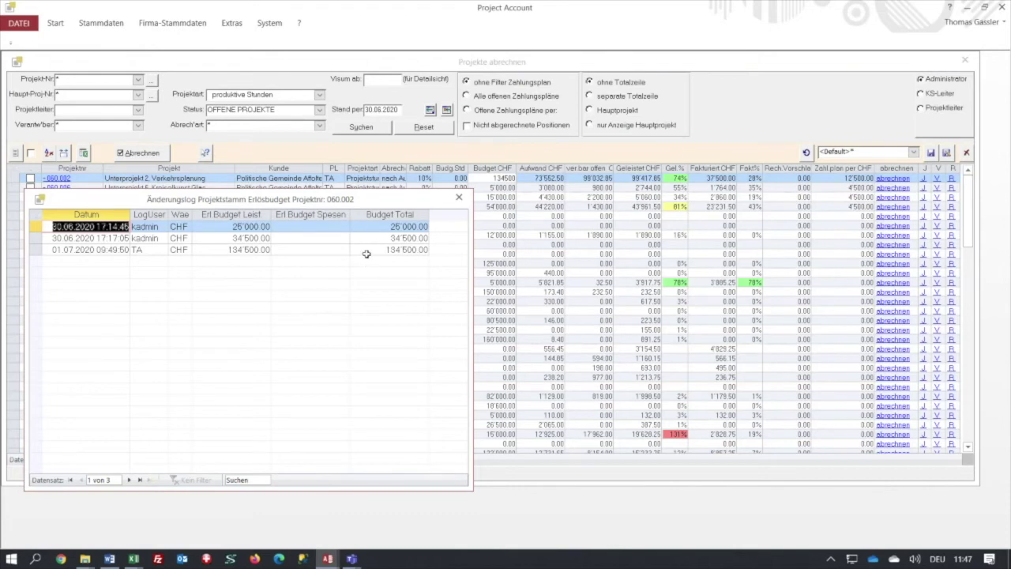
pyautogui.click(459, 199)
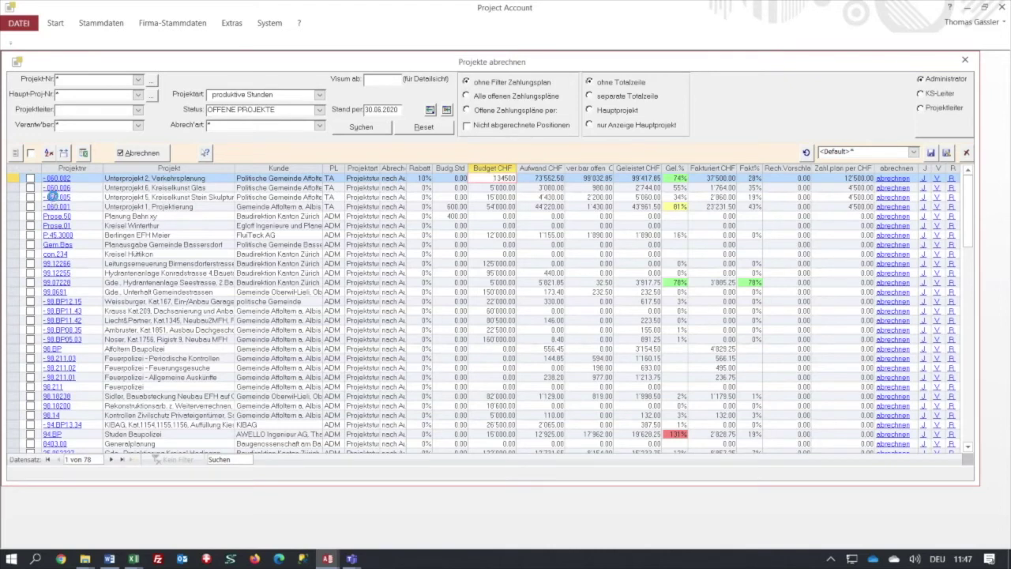
# - View the billing status (Abrech.-stand) of subprojects 060.005 and 060.001 in their project master records
pyautogui.click(52, 197)
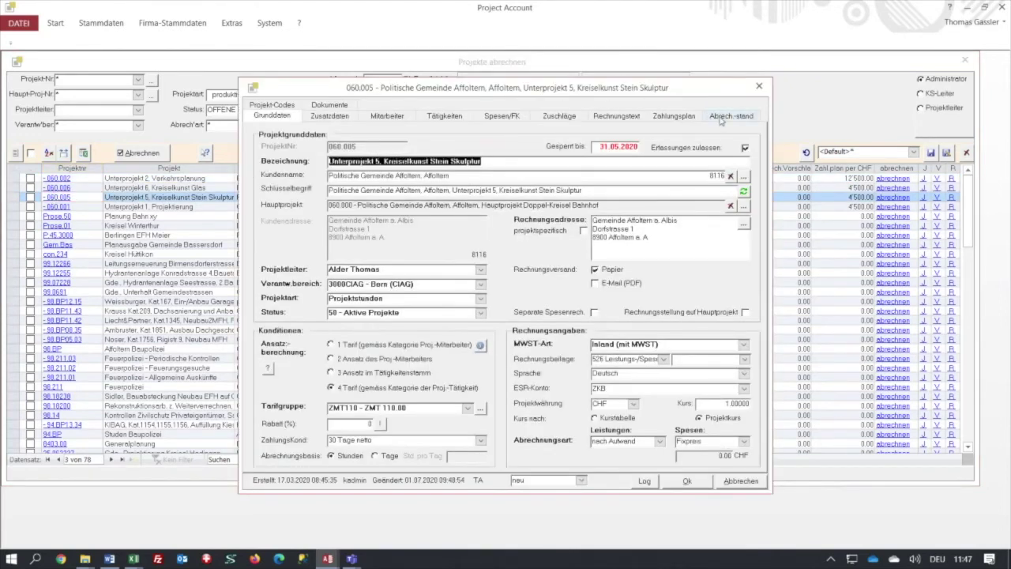
pyautogui.click(721, 118)
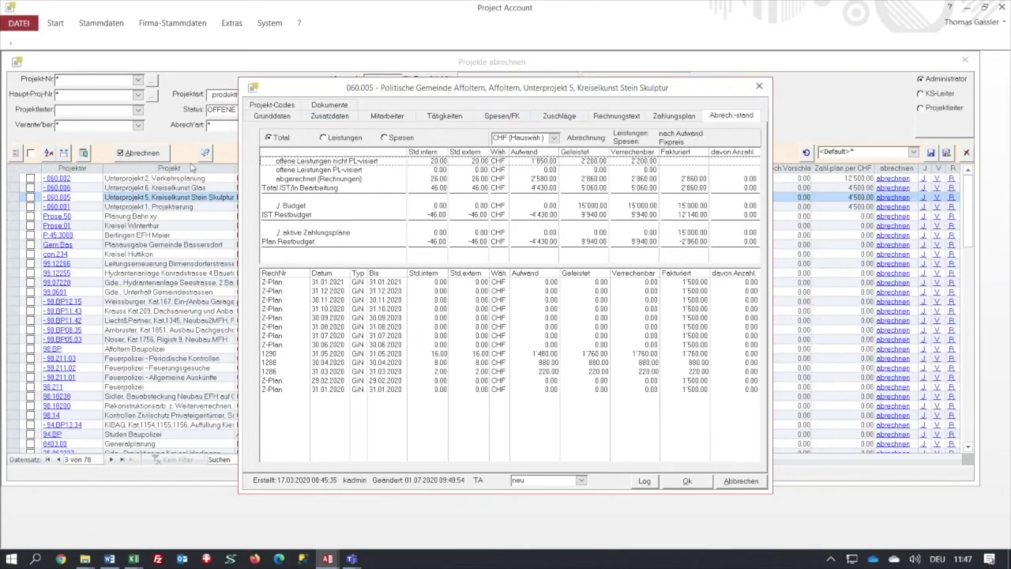
pyautogui.click(54, 207)
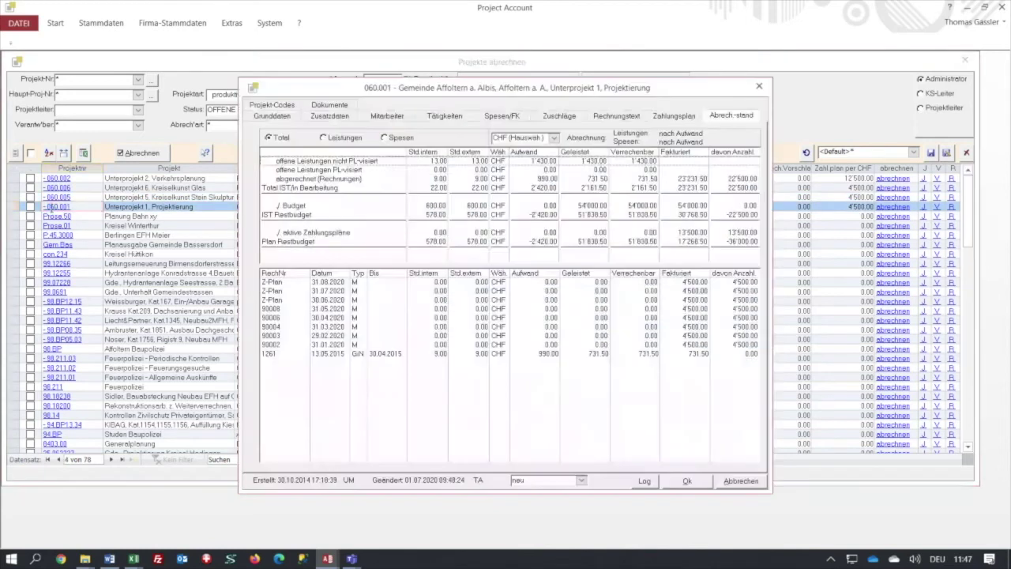
# - Step the open billing status view through the projects from Prose.50 down to 99.12266, declining to save any changes
pyautogui.click(53, 216)
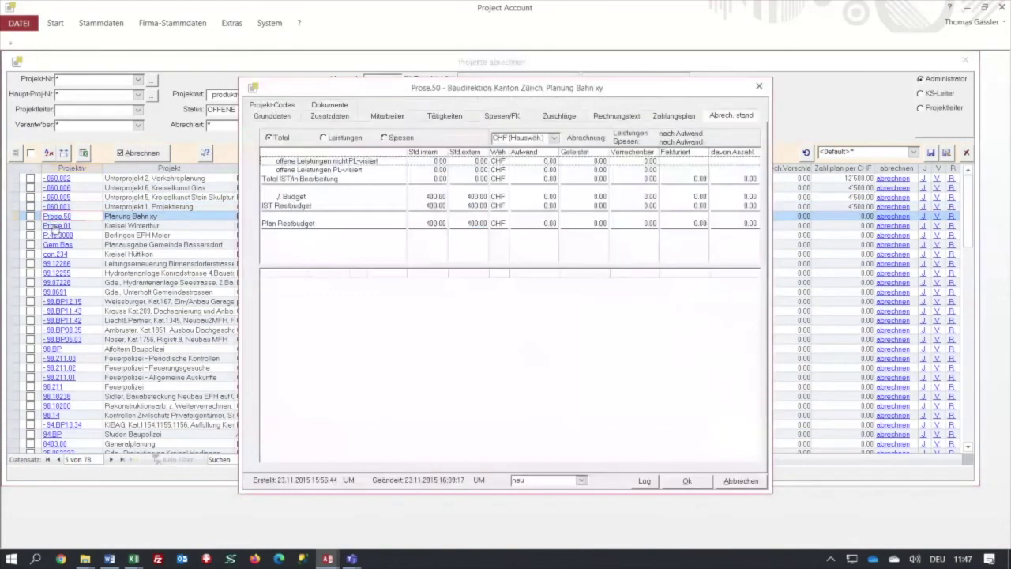
pyautogui.click(52, 225)
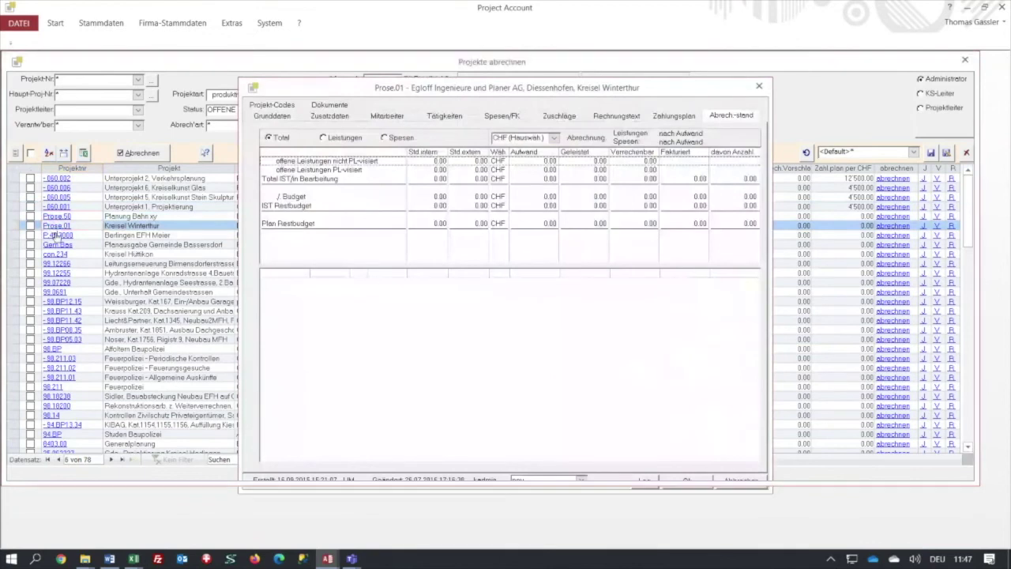
pyautogui.click(53, 235)
pyautogui.click(54, 245)
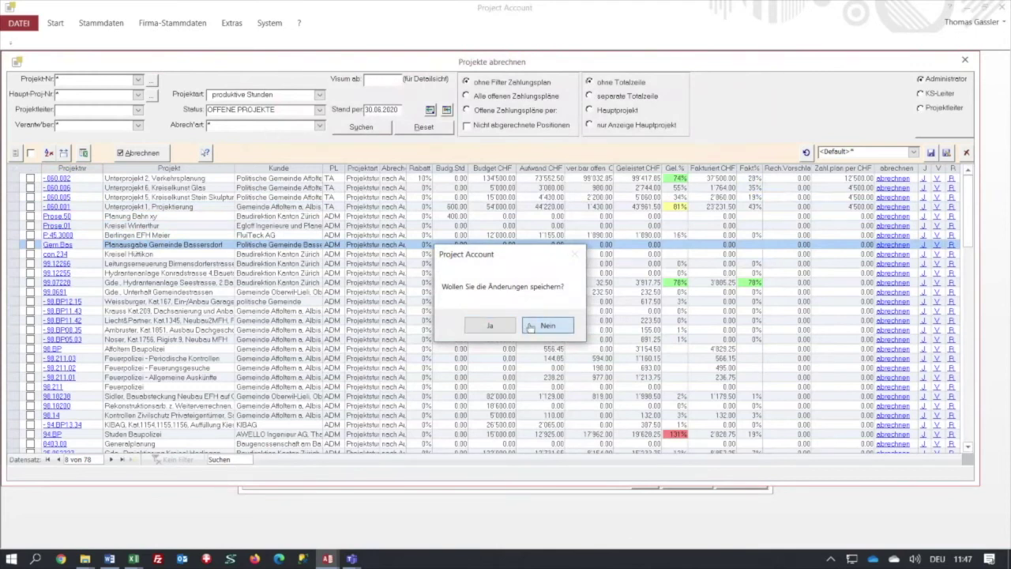
pyautogui.click(547, 325)
pyautogui.click(67, 255)
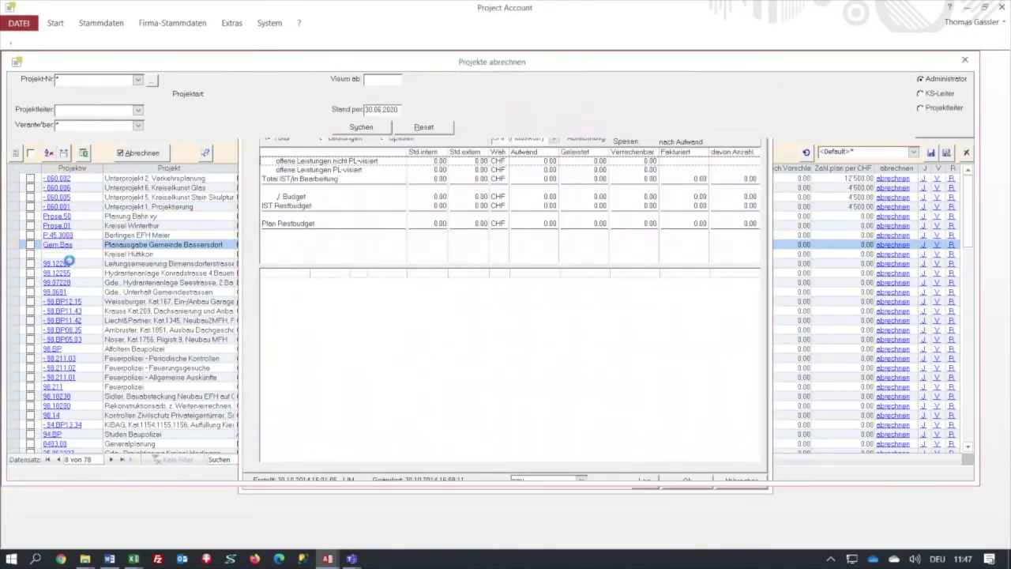
pyautogui.click(70, 264)
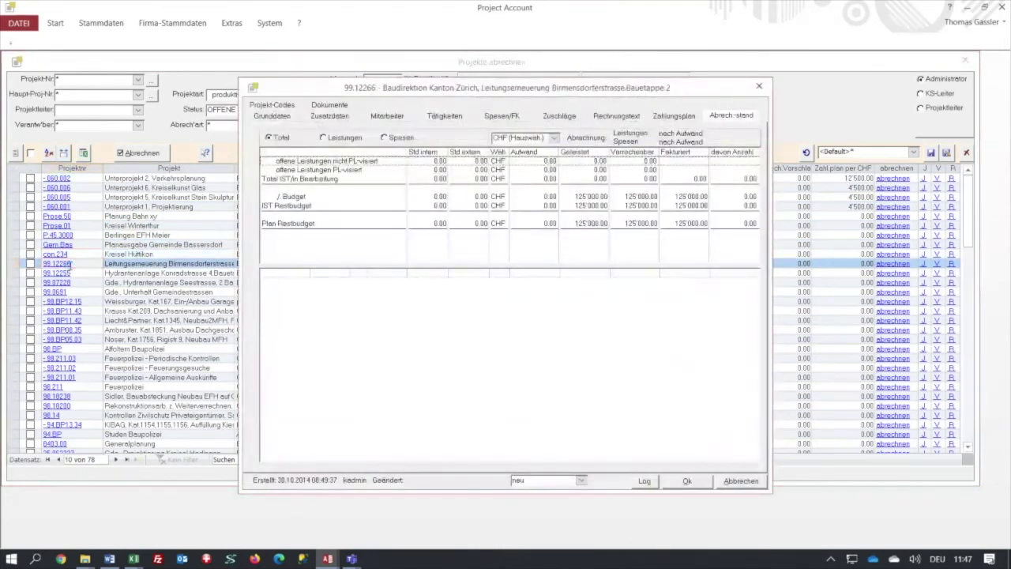
# - Close the record of project 99.12266 and list the open projects for the Projektleiter role
pyautogui.click(758, 87)
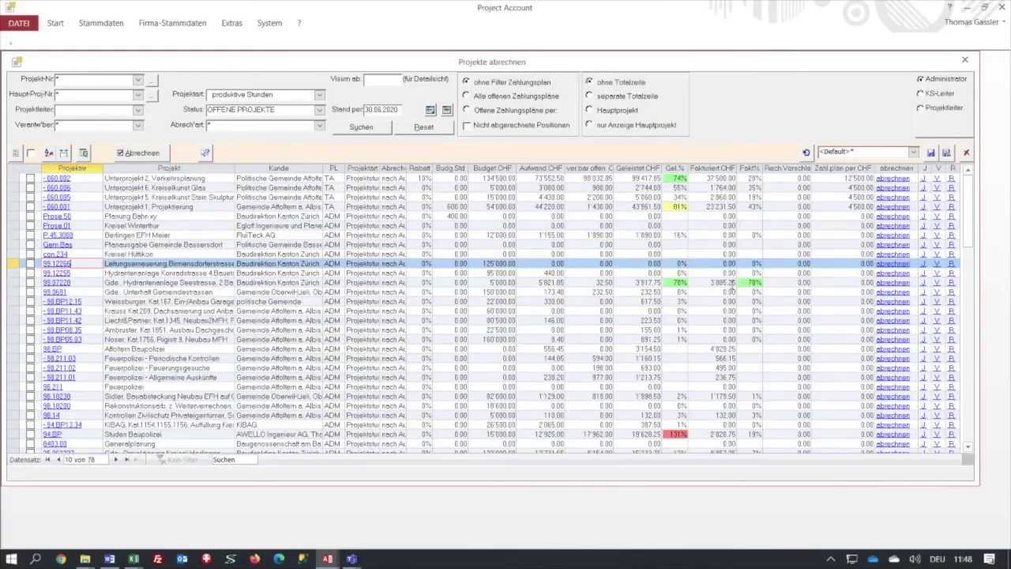
pyautogui.click(921, 110)
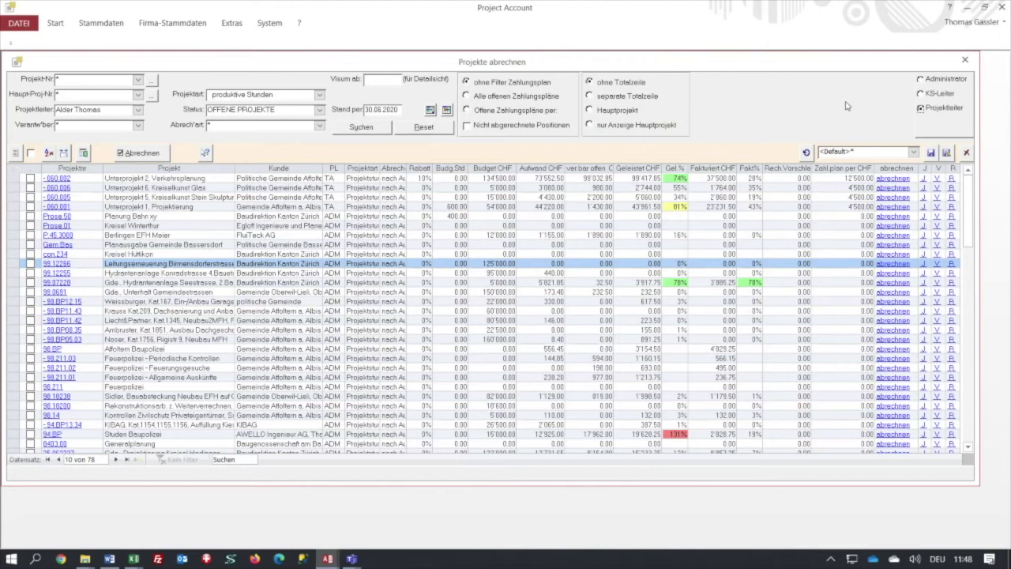
pyautogui.click(376, 132)
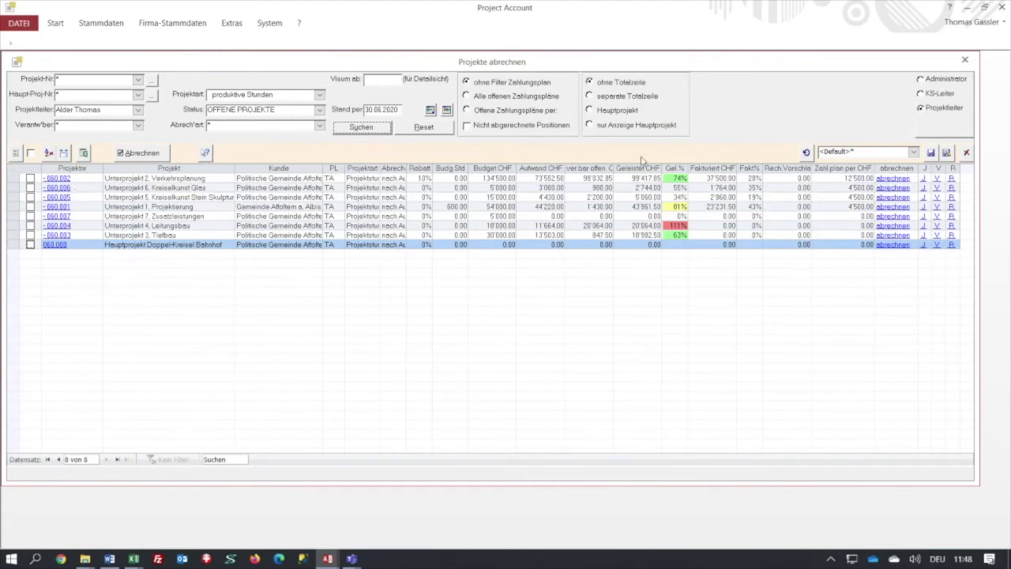
# - Close and reopen the Projekte abrechnen overview, and list the open projects for the Projektleiter role
pyautogui.rightClick(591, 177)
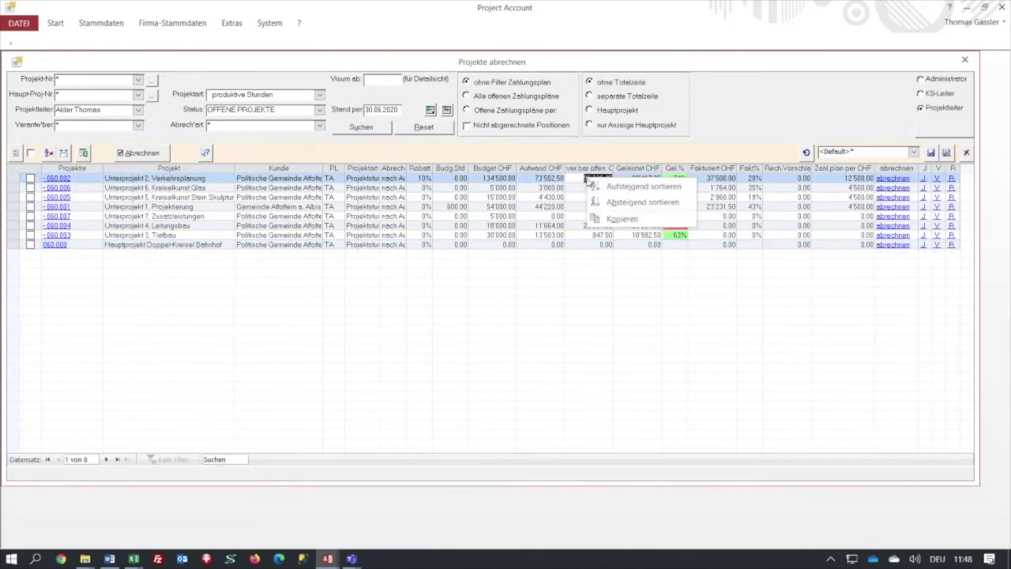
pyautogui.click(620, 218)
pyautogui.click(965, 59)
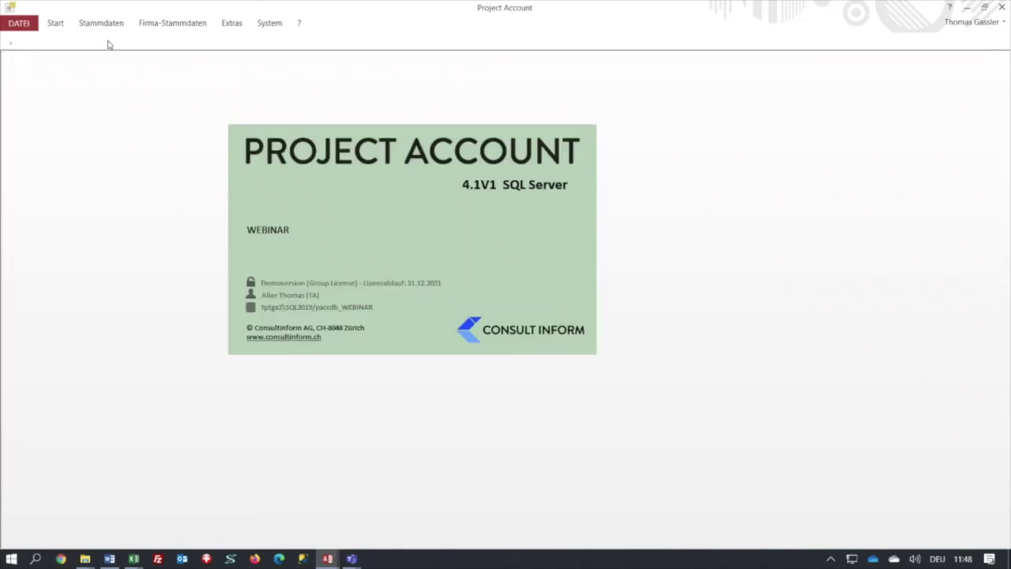
pyautogui.click(54, 32)
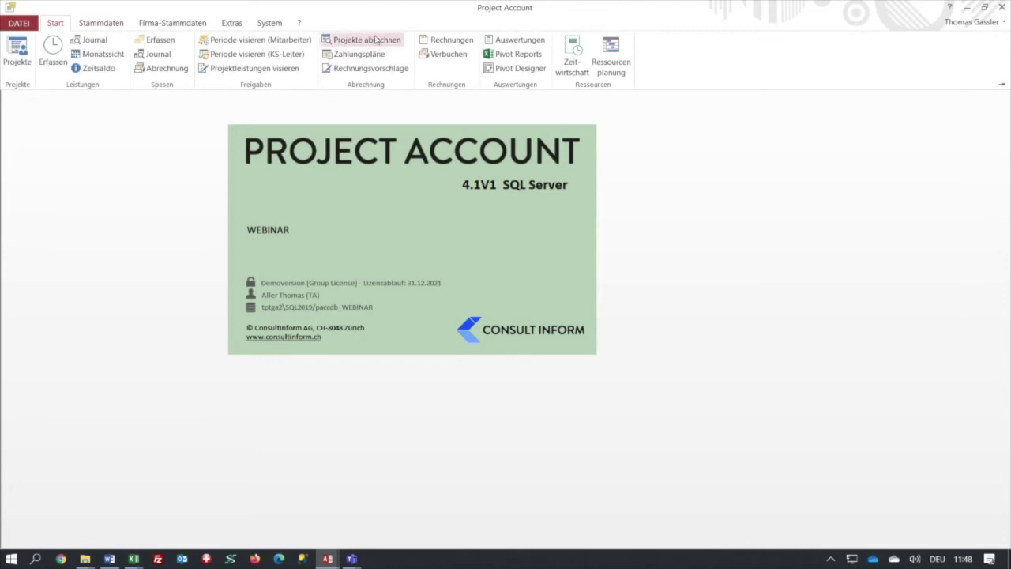
pyautogui.click(372, 36)
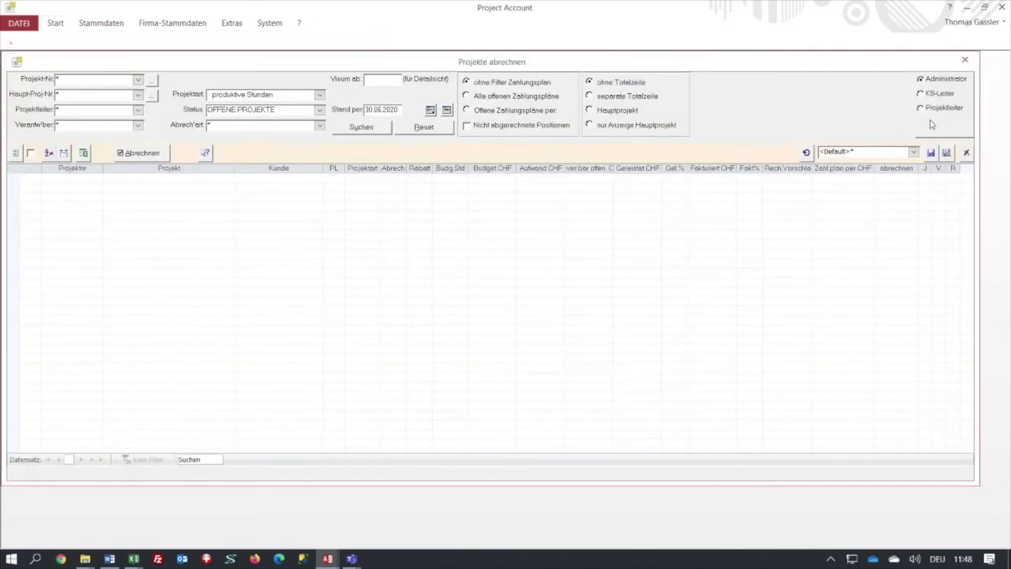
pyautogui.click(920, 108)
pyautogui.click(352, 129)
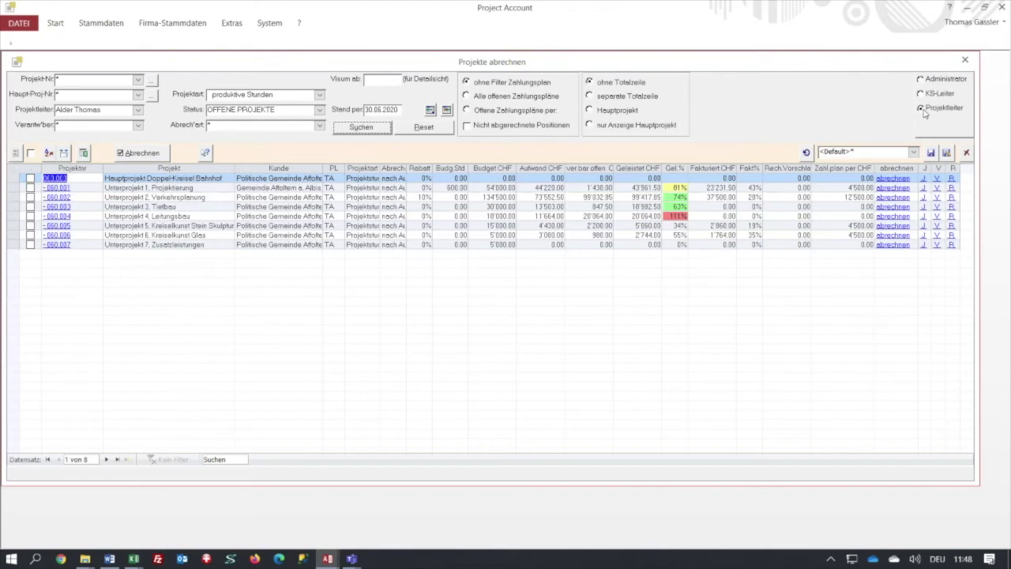
# - Check the selectable main projects and filter the overview to project number 060.002
pyautogui.click(137, 95)
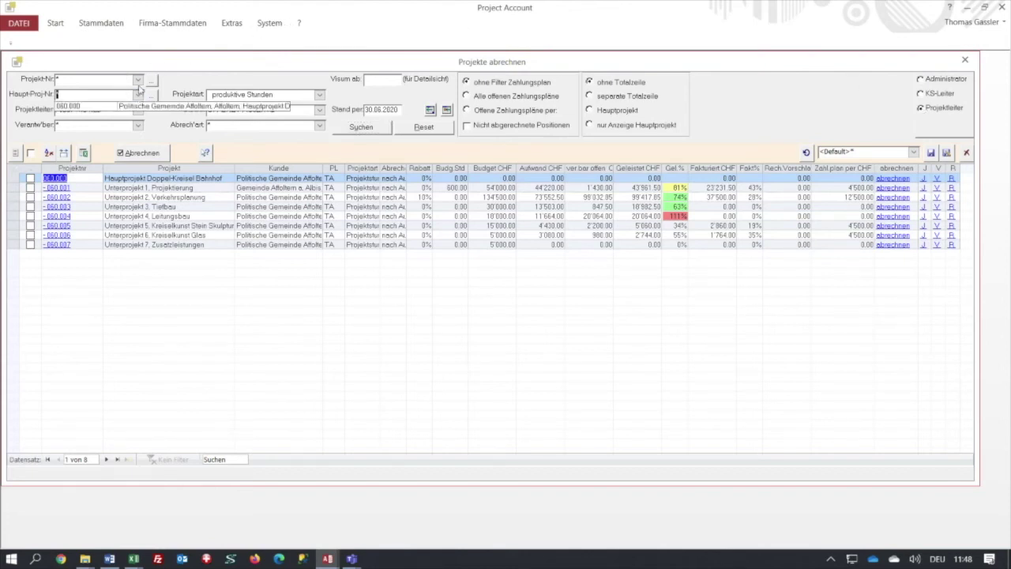
pyautogui.click(138, 79)
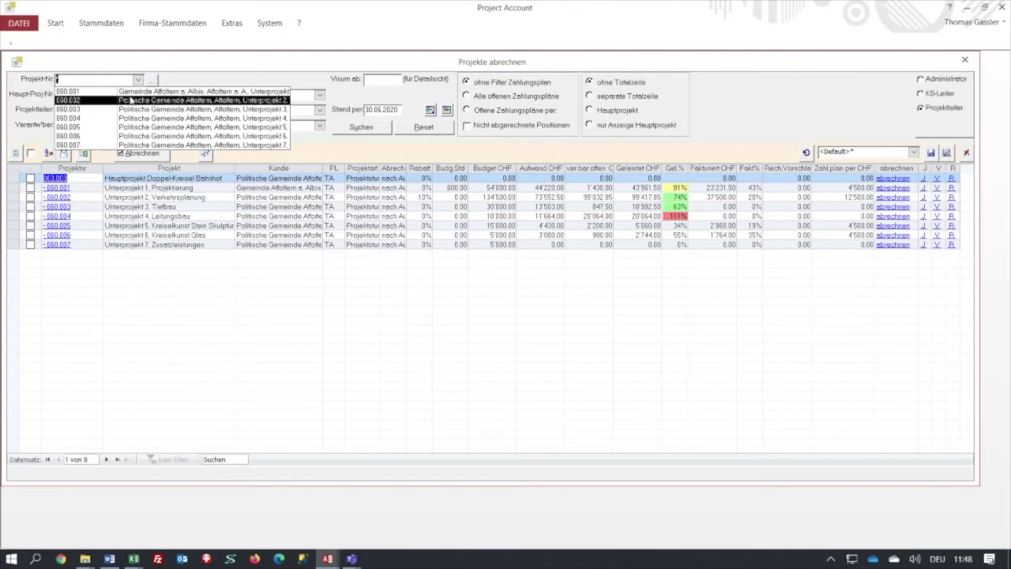
pyautogui.click(130, 101)
pyautogui.click(368, 128)
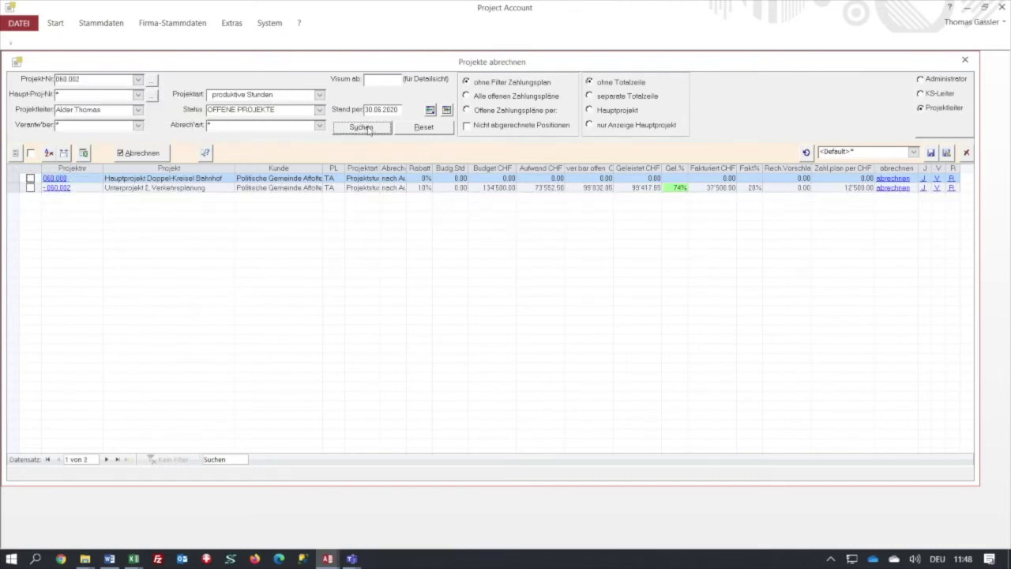
# - Reset the filters, list all projects of the Projektleiter role and view the available project status options
pyautogui.click(416, 129)
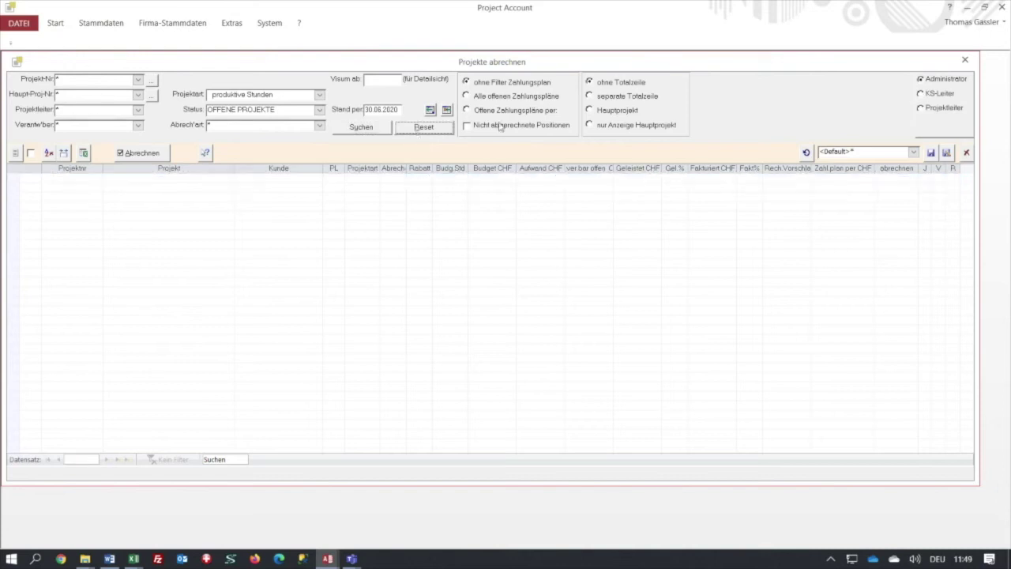
pyautogui.click(920, 109)
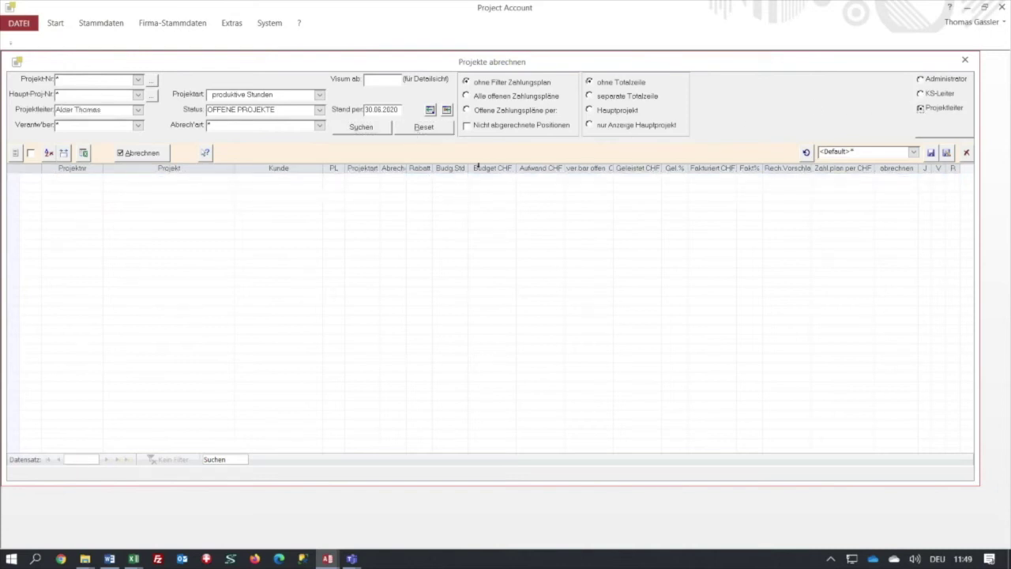
pyautogui.click(382, 130)
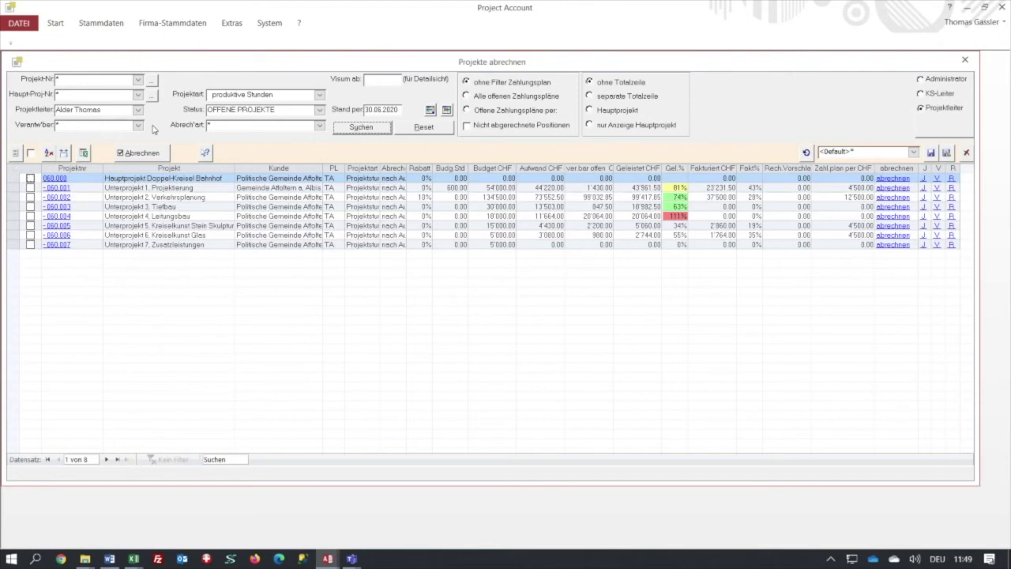
pyautogui.click(319, 112)
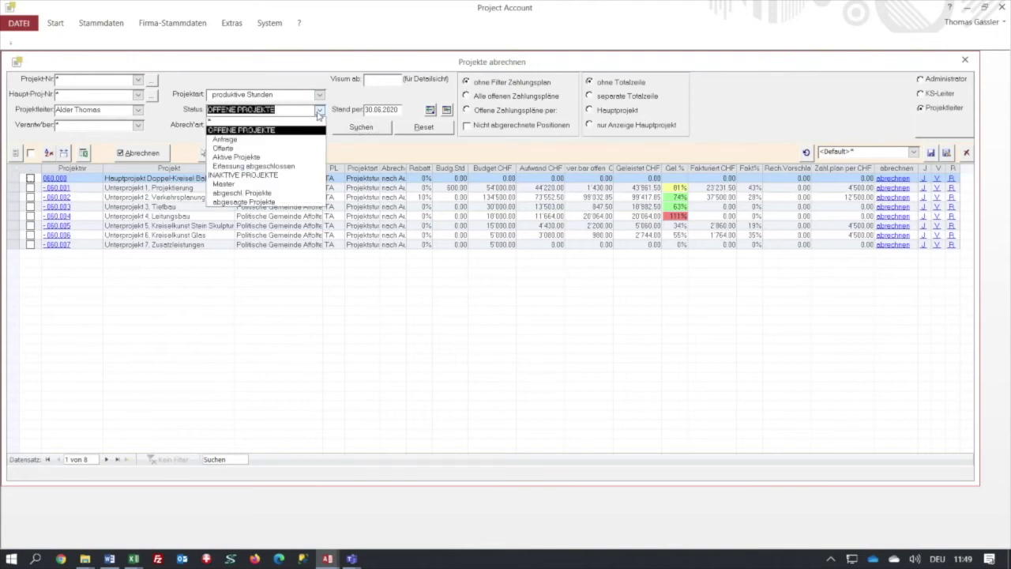
pyautogui.click(320, 112)
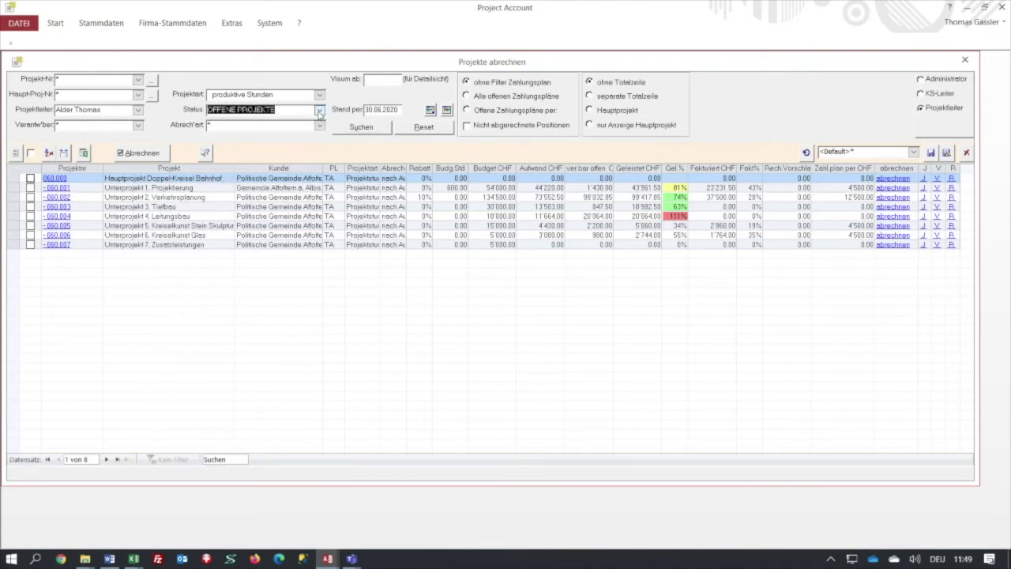
# - Recalculate the overview with the Stand per date set to 30.04.2020, followed by 30.06.2020 and 08.07.2020
pyautogui.moveTo(365, 109); pyautogui.dragTo(401, 109)
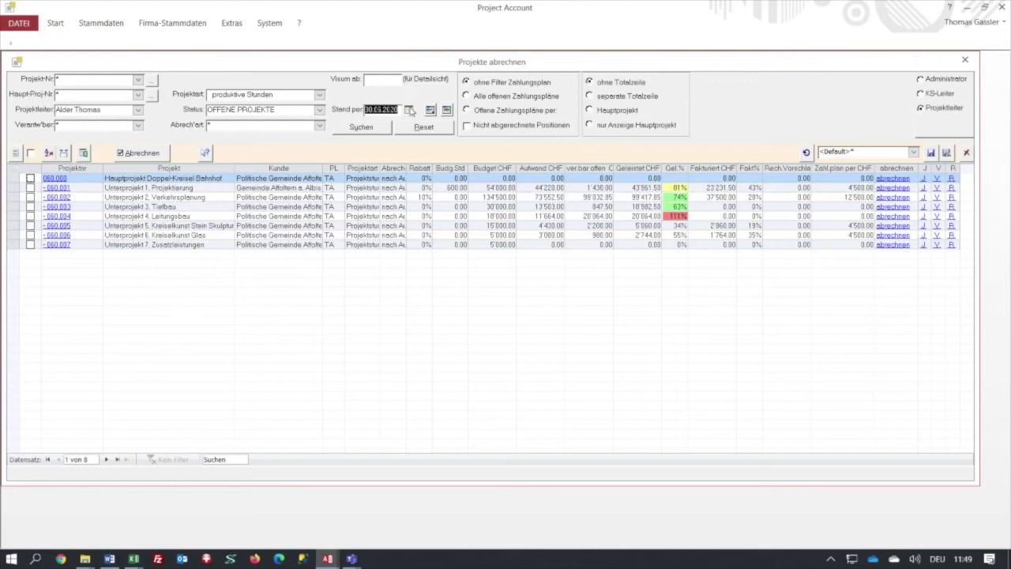
pyautogui.click(410, 111)
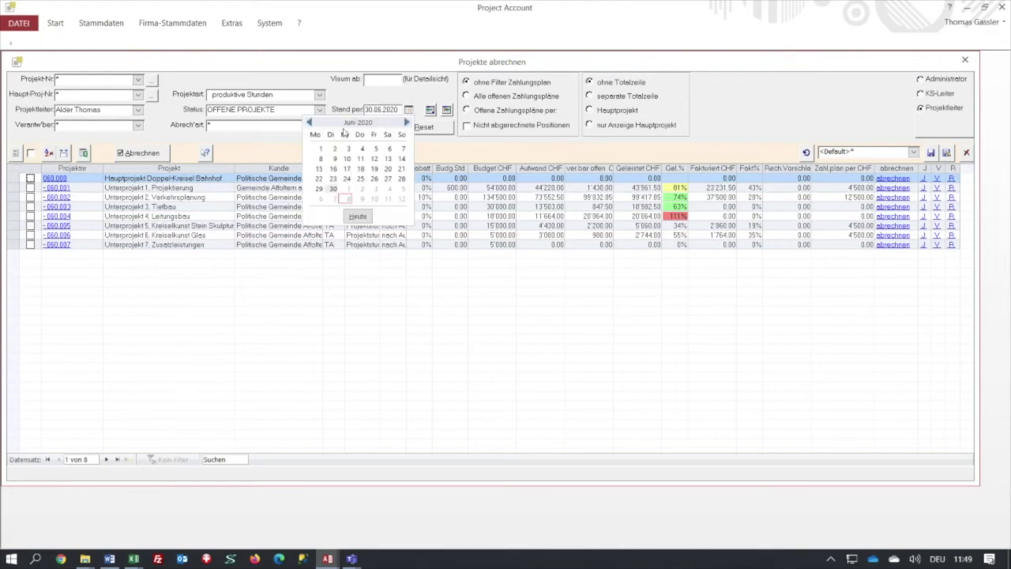
pyautogui.click(310, 123)
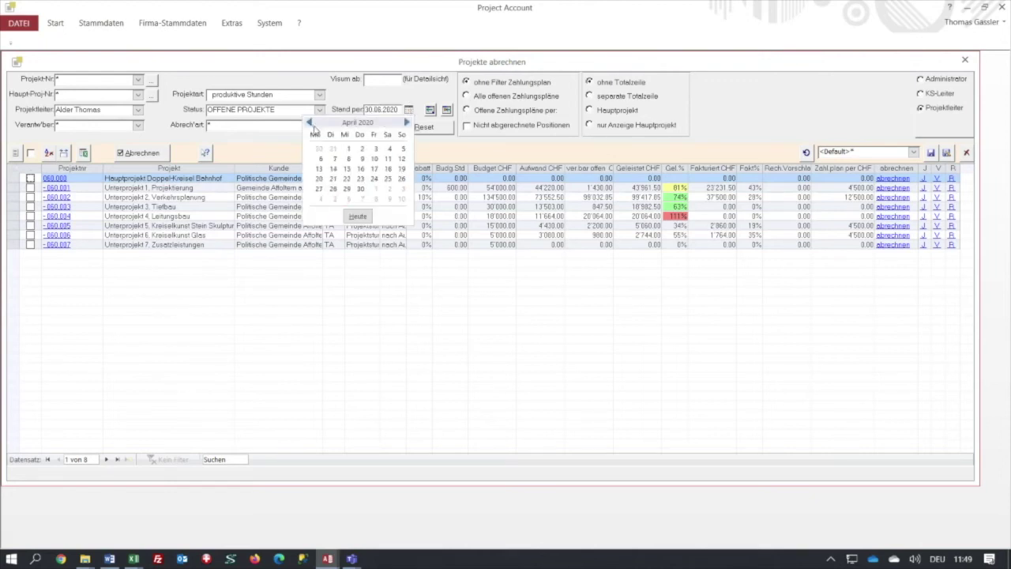
pyautogui.click(361, 194)
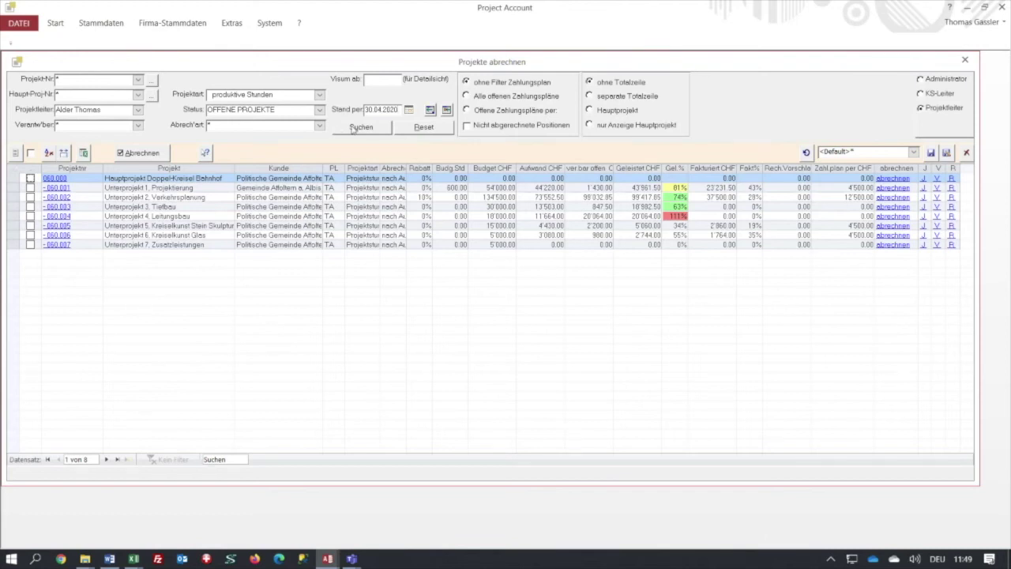
pyautogui.click(361, 127)
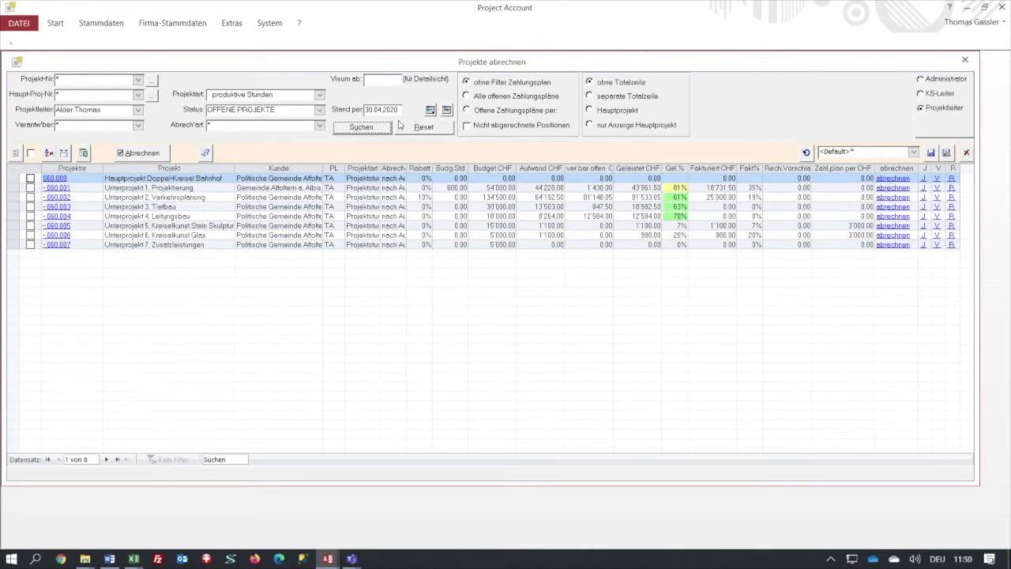
pyautogui.click(429, 111)
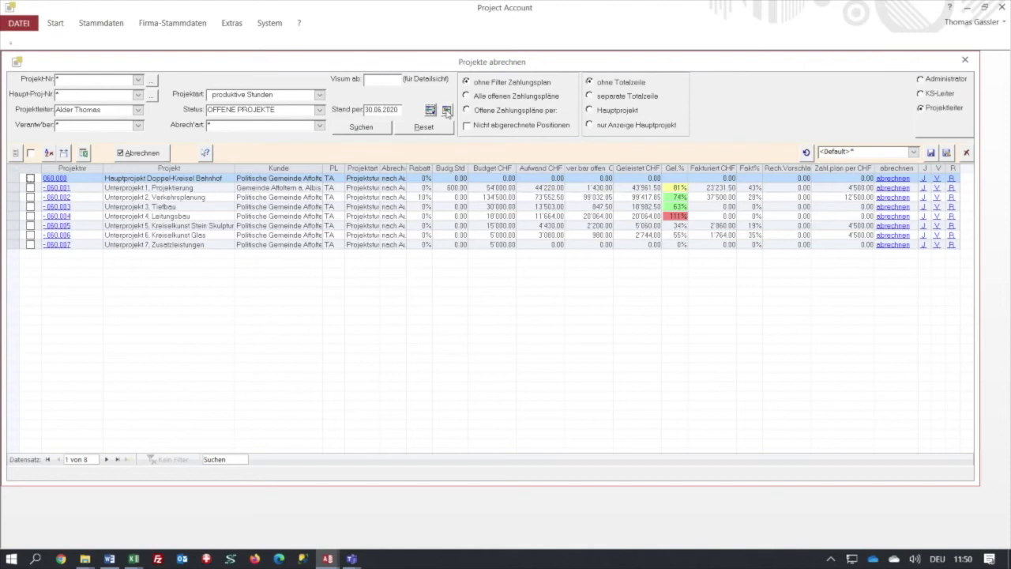
pyautogui.click(447, 111)
# - Reset the overview to the Administrator role, list projects with separate Totalzeile and inspect main project 060.000's Geleistet total
pyautogui.click(590, 97)
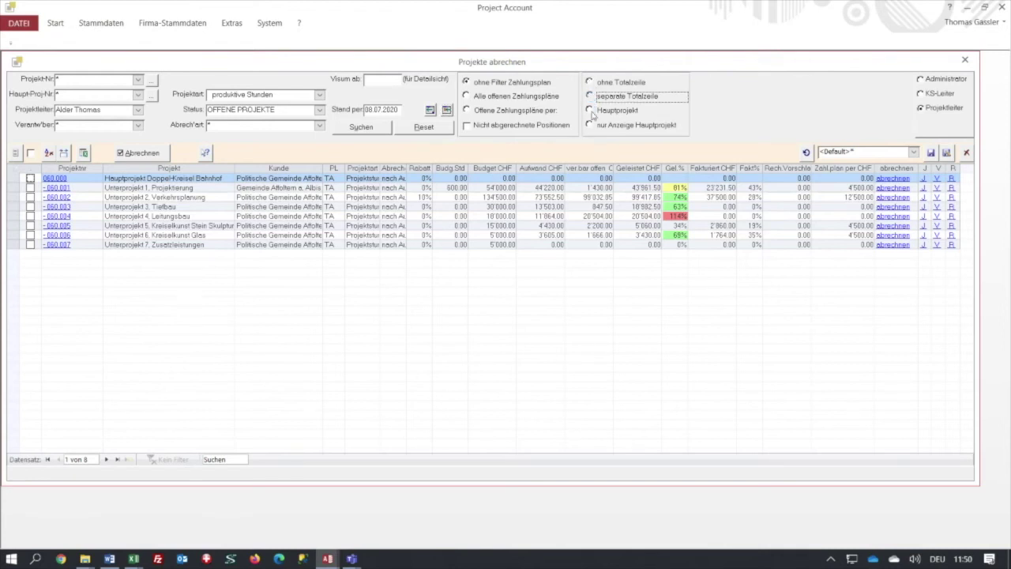
pyautogui.click(921, 80)
pyautogui.click(373, 131)
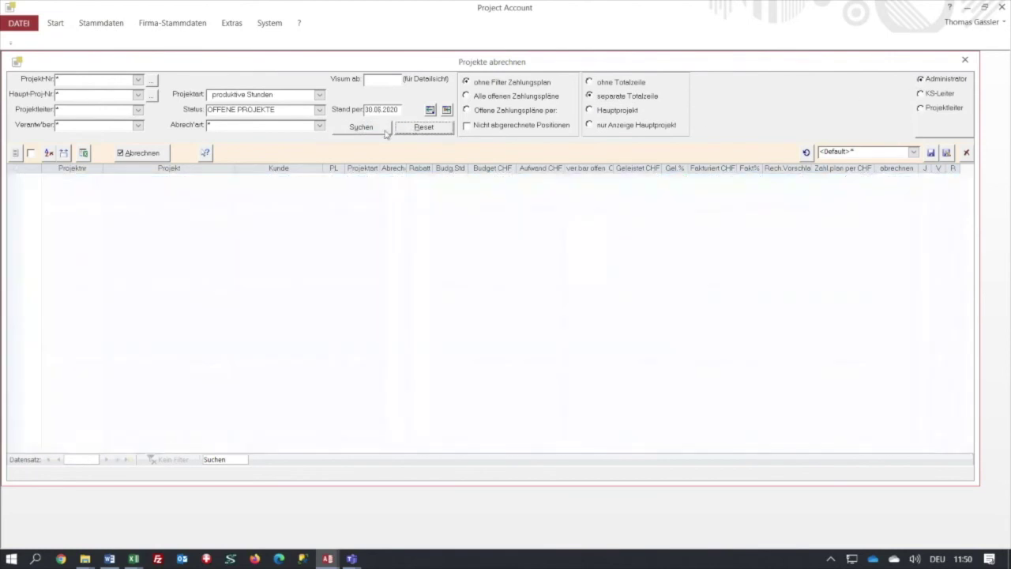
pyautogui.click(387, 133)
pyautogui.click(368, 127)
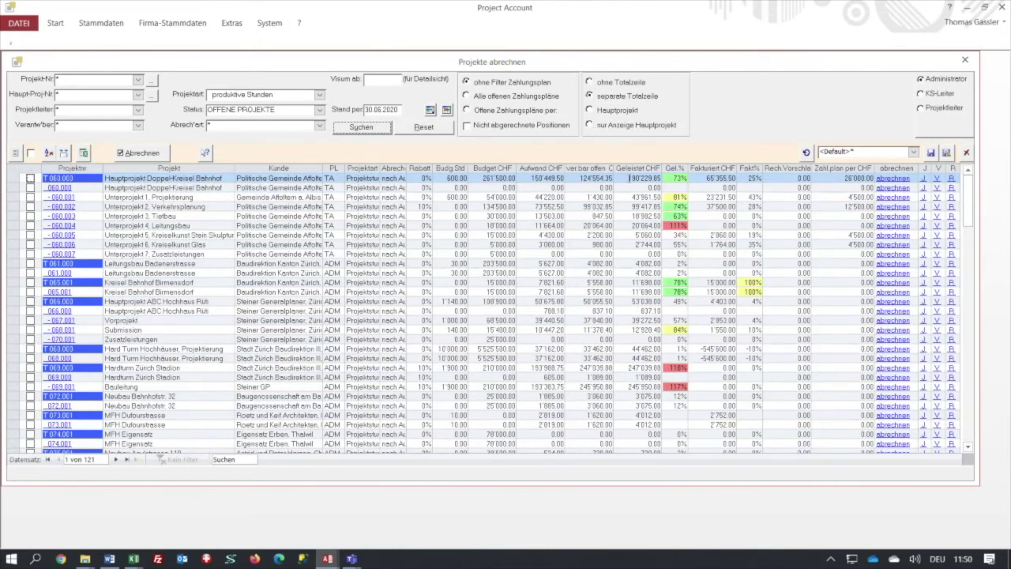
pyautogui.moveTo(628, 177); pyautogui.dragTo(663, 179)
# - Switch the totals display to Hauptprojekt, to nur Anzeige Hauptprojekt, and back to ohne Totalzeile
pyautogui.click(591, 110)
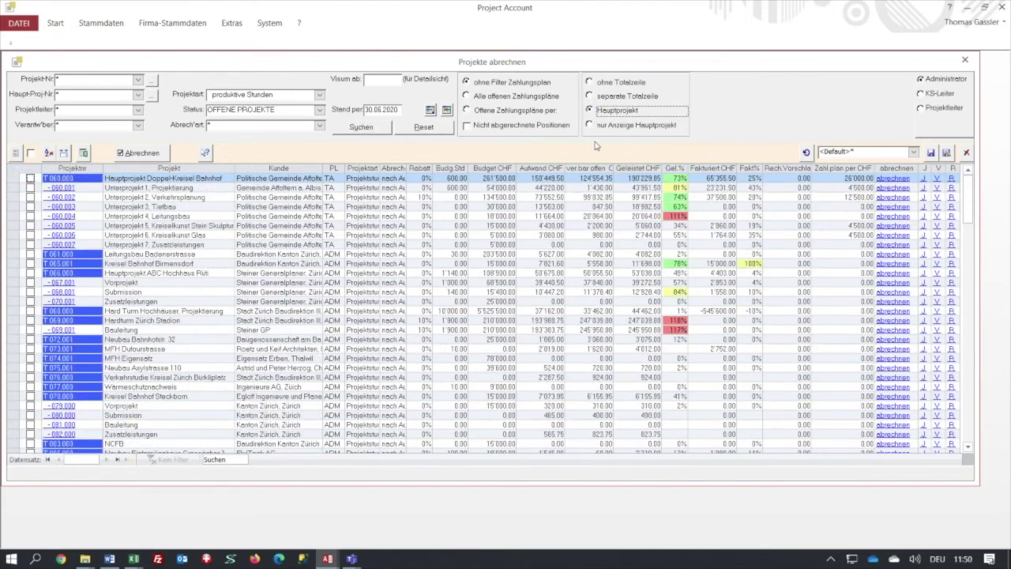
pyautogui.click(591, 125)
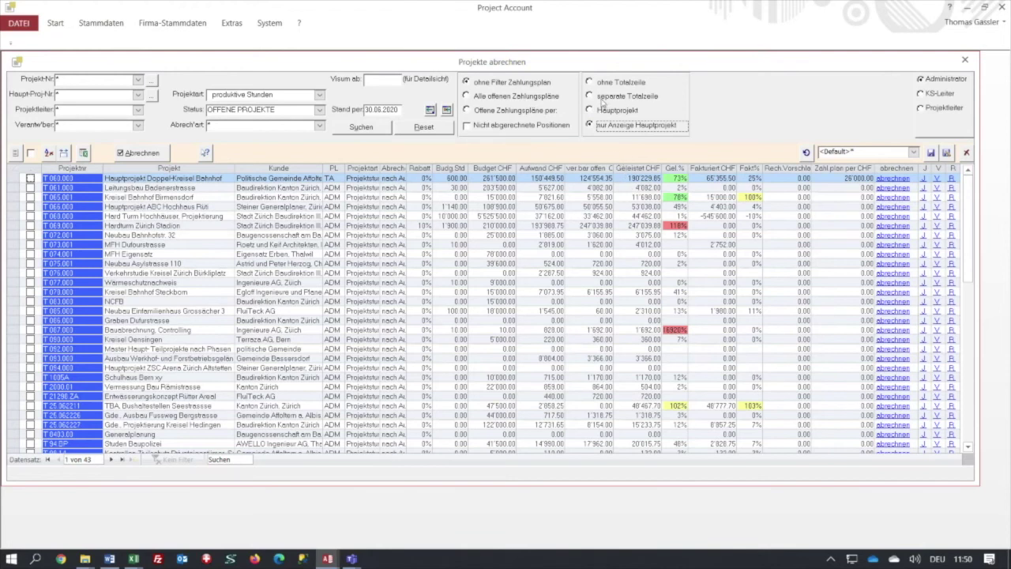
pyautogui.click(589, 82)
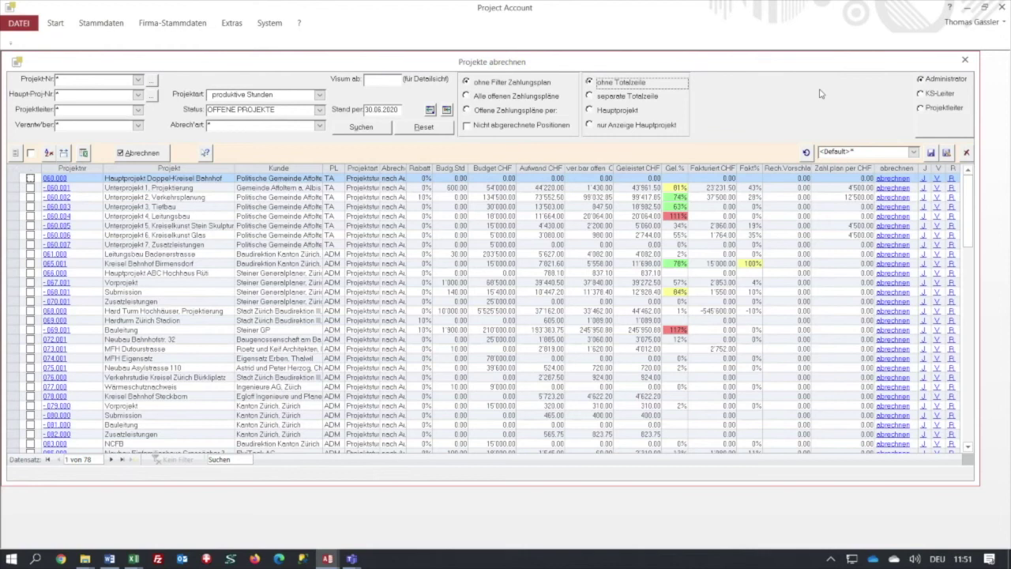
# - Examine the abrechnen column and the Geleistet and payment plan amounts of project 060.001
pyautogui.click(898, 168)
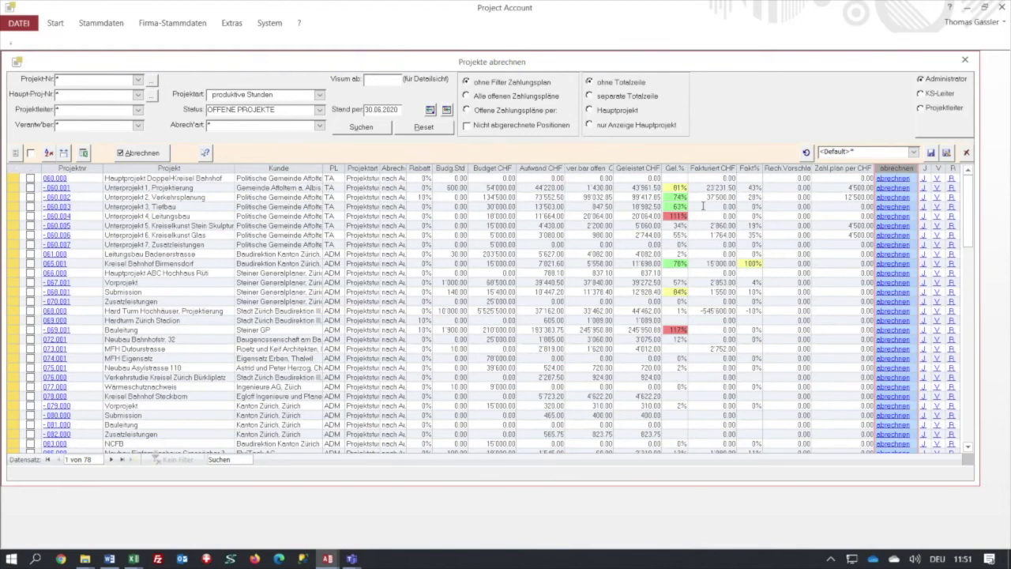
pyautogui.click(627, 187)
pyautogui.moveTo(627, 187); pyautogui.dragTo(674, 187)
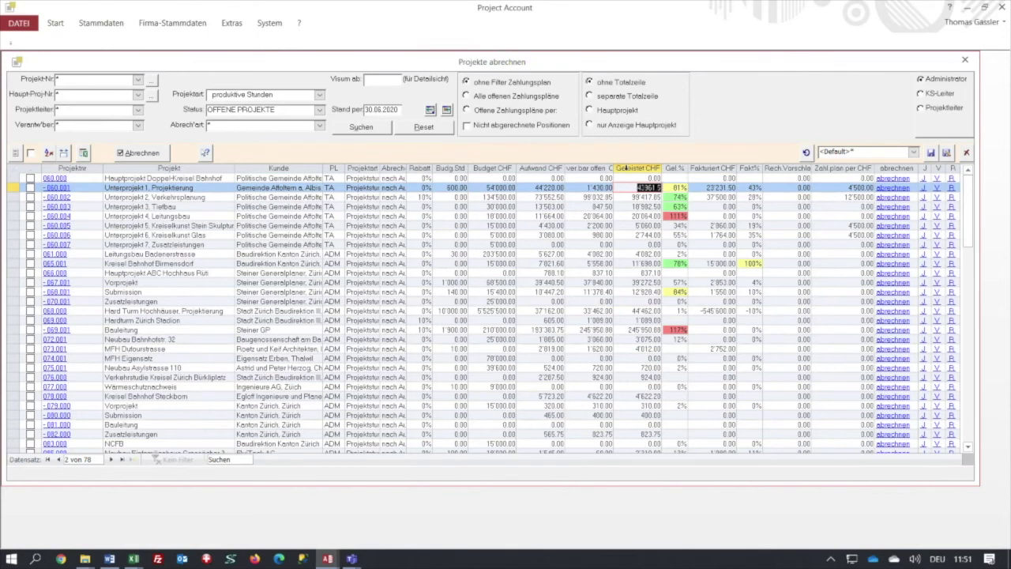
pyautogui.click(848, 188)
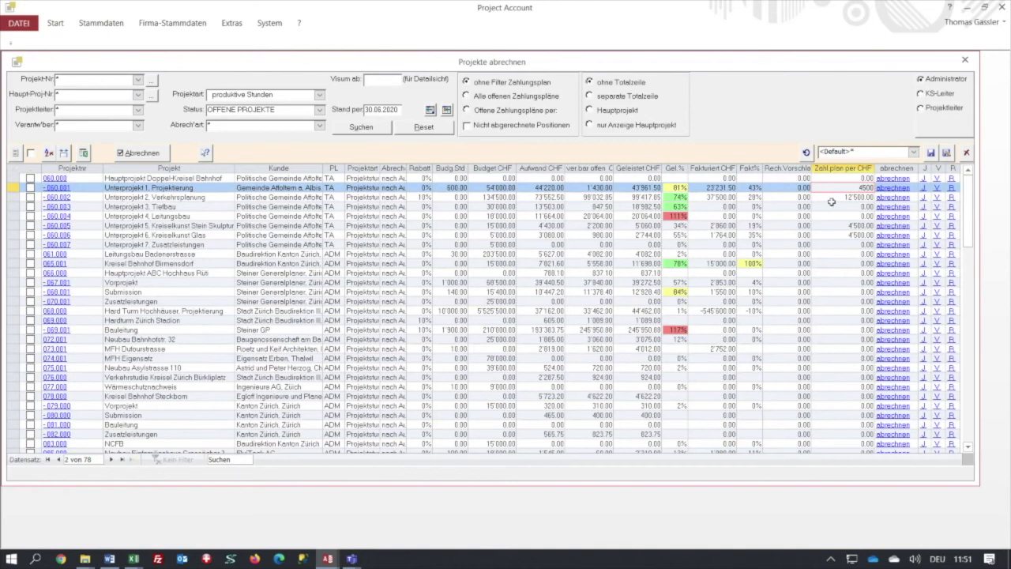
# - Bill project 060.001 by converting its 30.06.2020 payment plan into an invoice proposal, and leave the proposal editor by cancelling
pyautogui.click(891, 190)
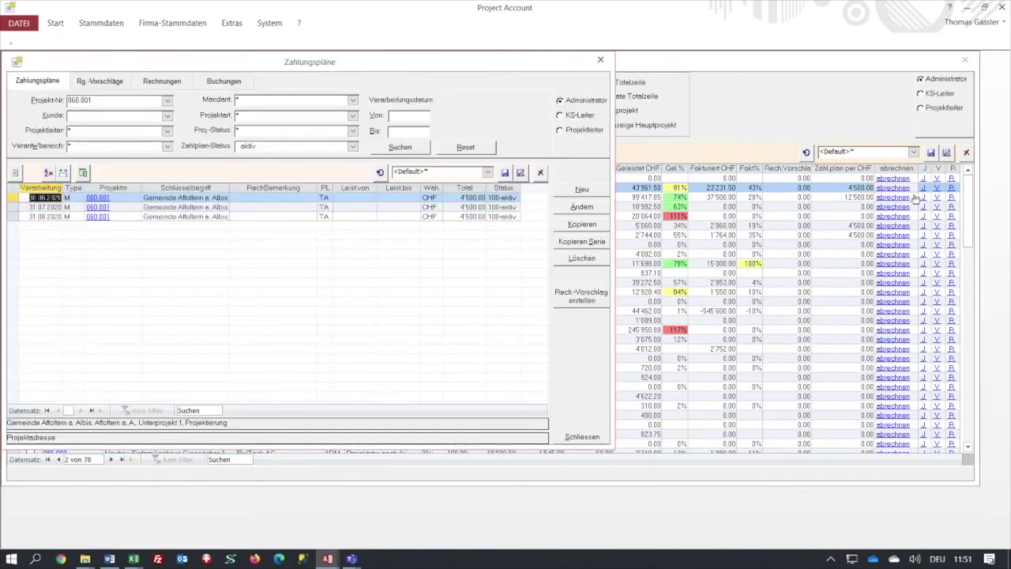
pyautogui.click(599, 308)
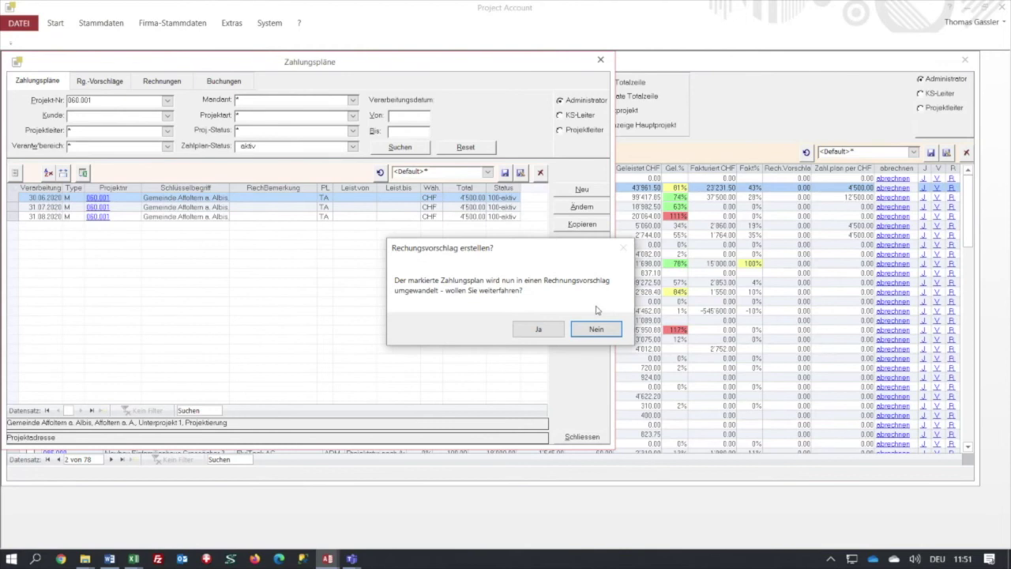
pyautogui.click(532, 334)
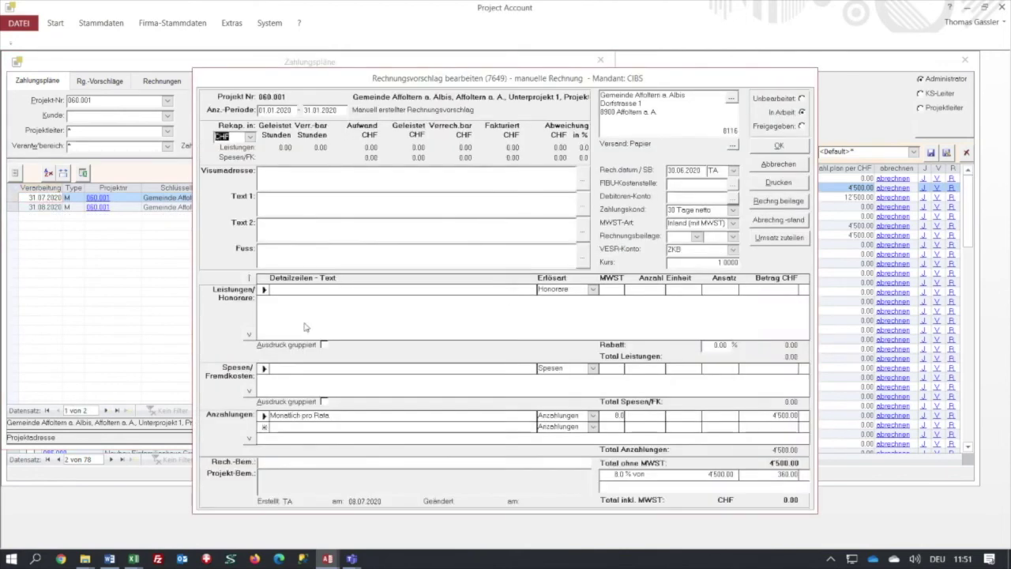
pyautogui.click(776, 164)
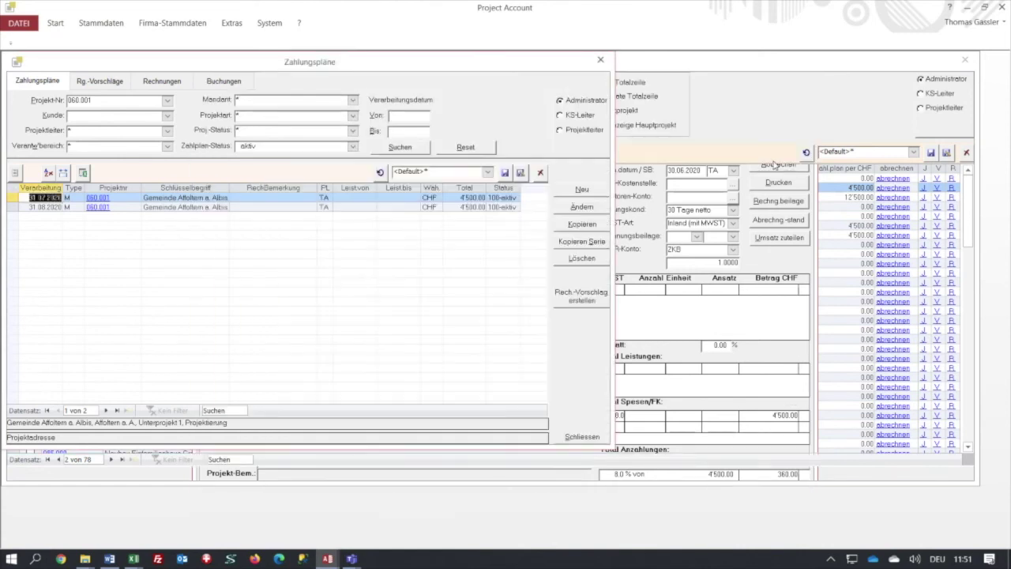
# - Close the Zahlungspläne window and list the open projects in the Projekte abrechnen overview with the Projektleiter role
pyautogui.click(601, 59)
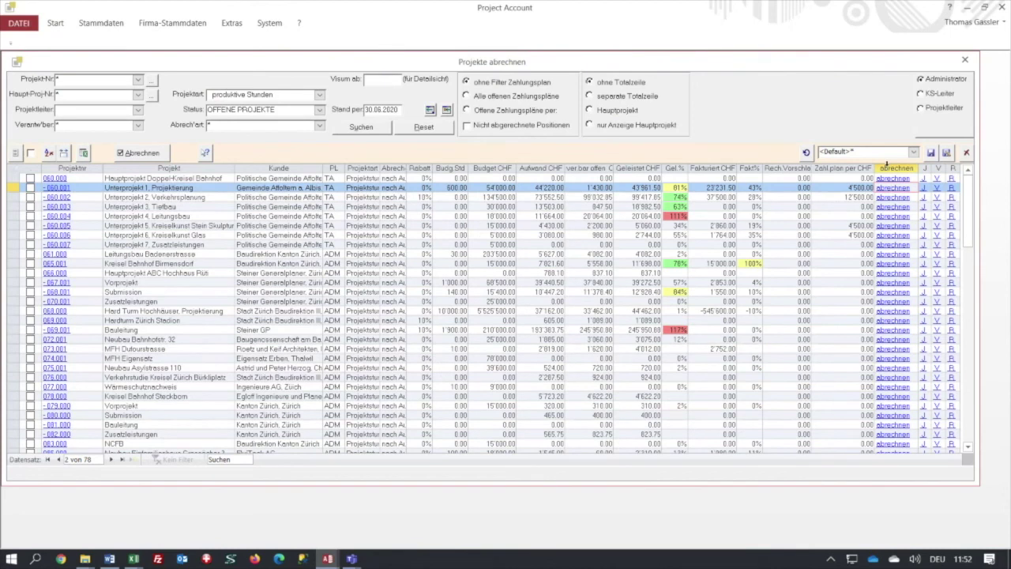
pyautogui.click(920, 107)
pyautogui.click(363, 128)
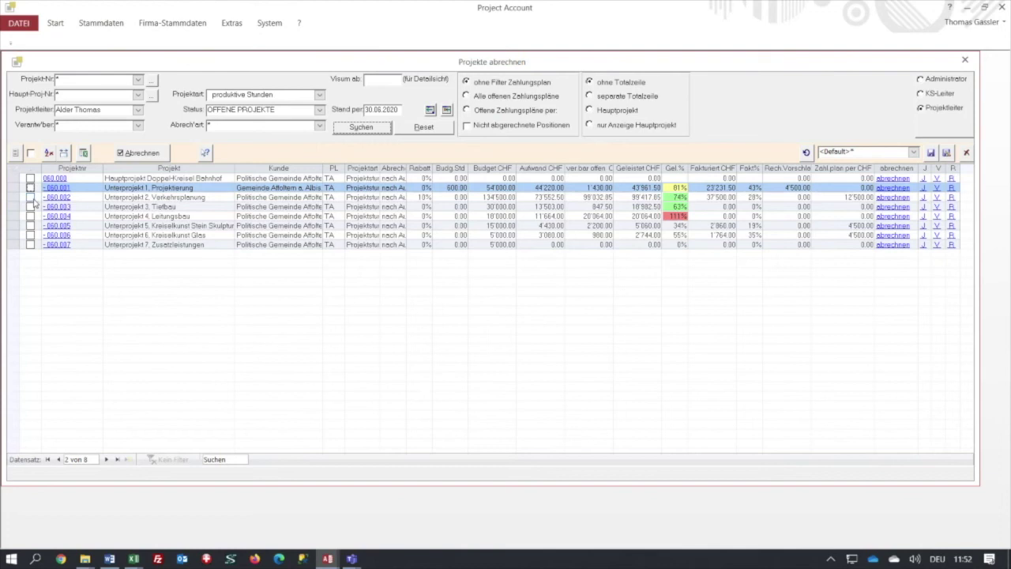
# - Mark projects 060.002, 060.004 and 060.005 and generate invoice proposals for them together on existing services (im Nachhinein)
pyautogui.click(31, 196)
pyautogui.click(30, 216)
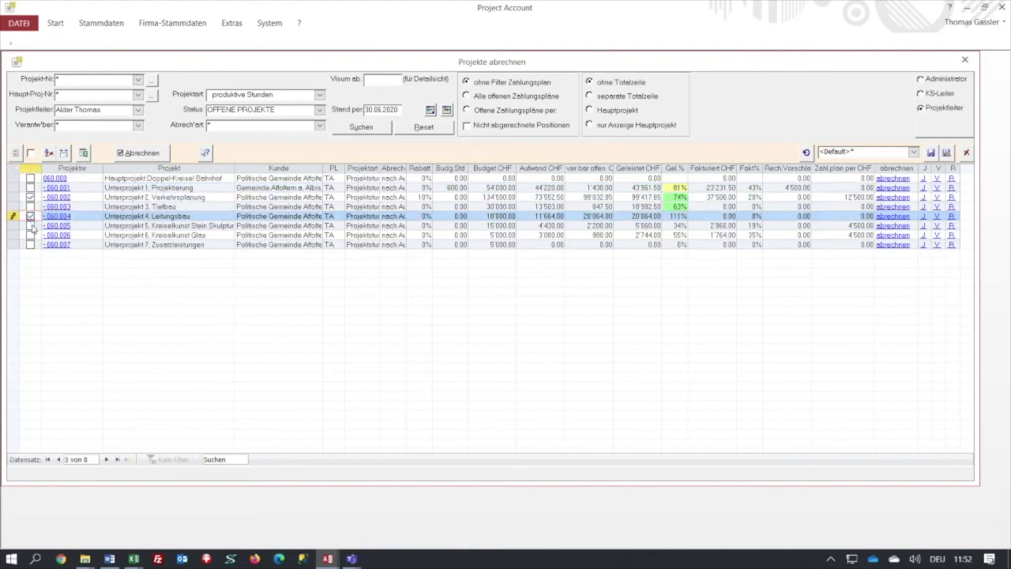
pyautogui.click(30, 225)
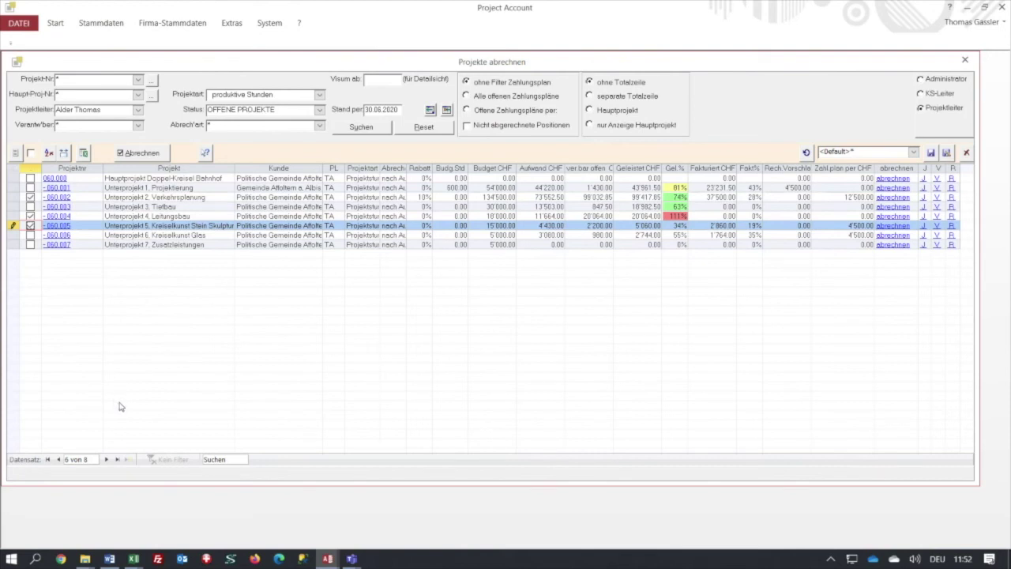
pyautogui.click(153, 156)
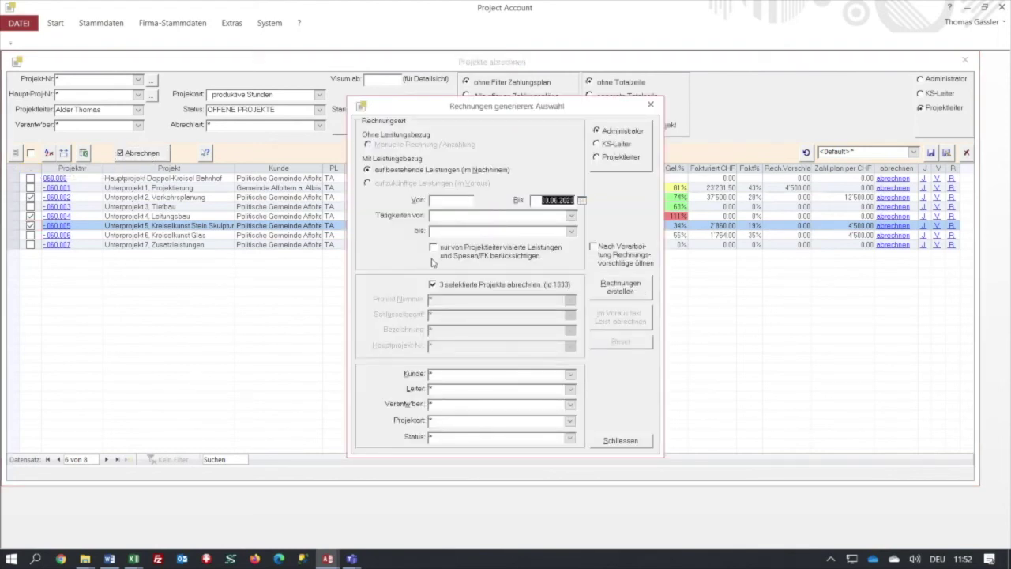
pyautogui.click(630, 289)
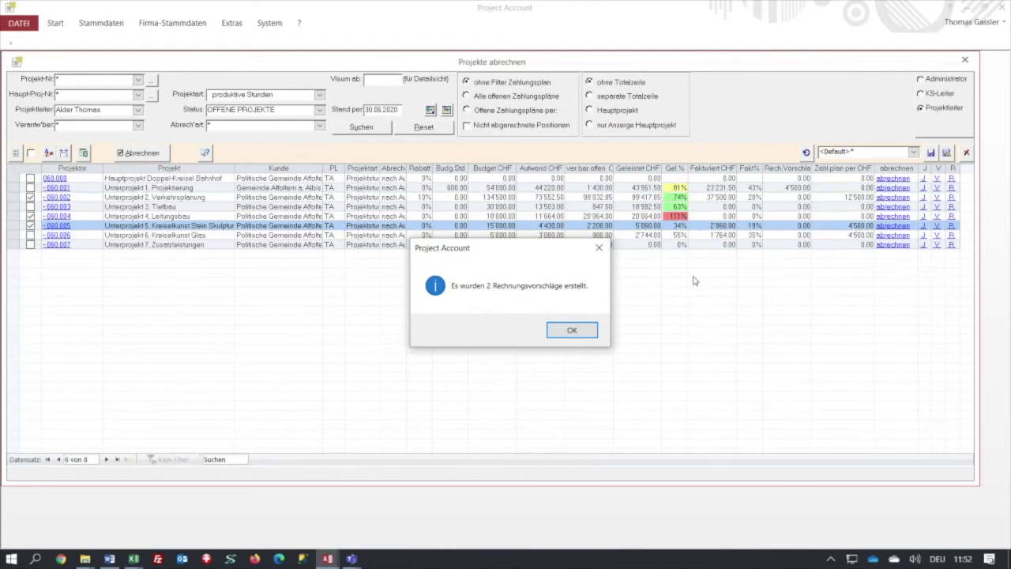
pyautogui.click(581, 335)
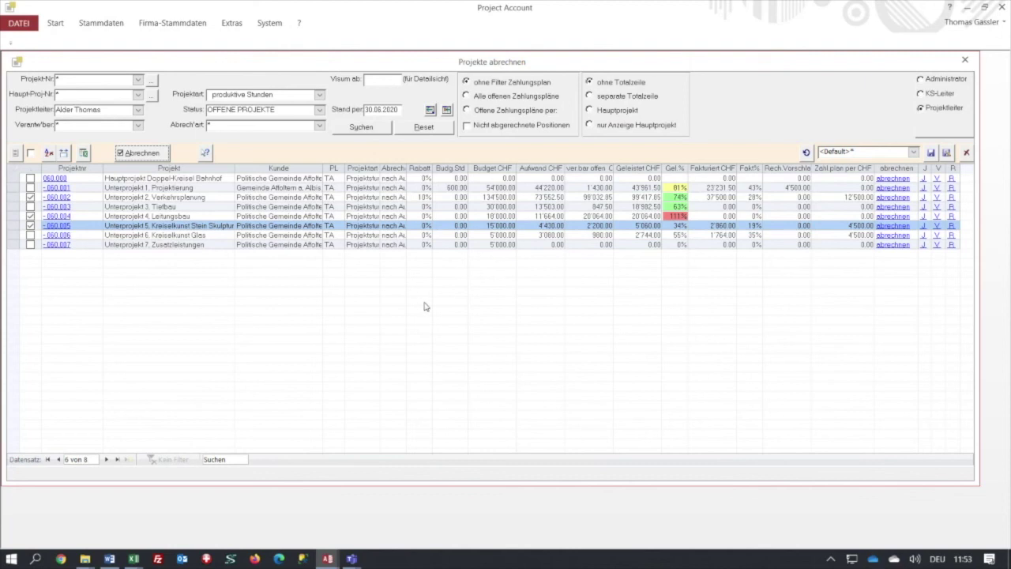
# - Export the filtered project list to Excel and shift the new workbook's window slightly over the overview
pyautogui.click(85, 154)
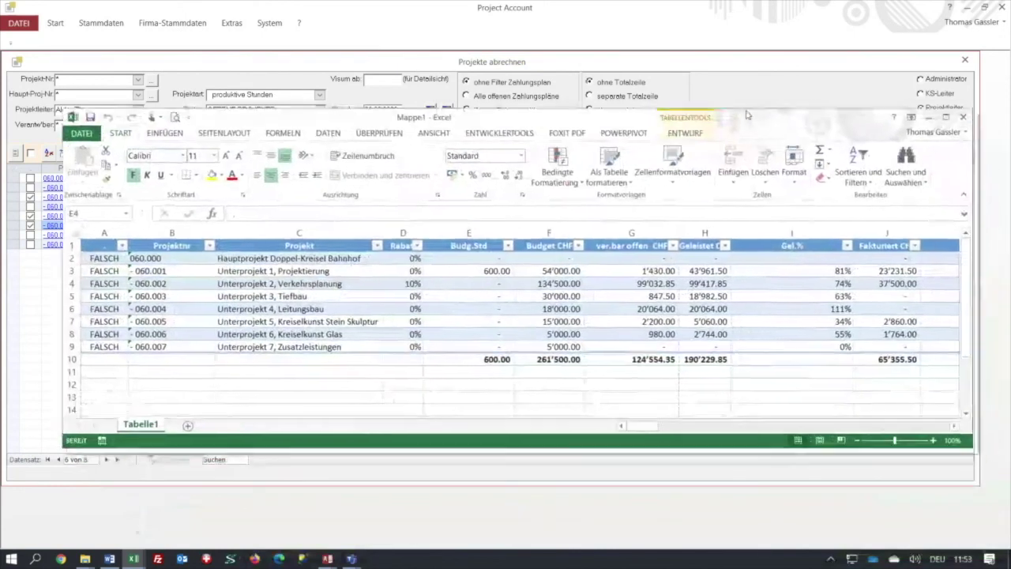
pyautogui.moveTo(748, 116); pyautogui.dragTo(726, 107)
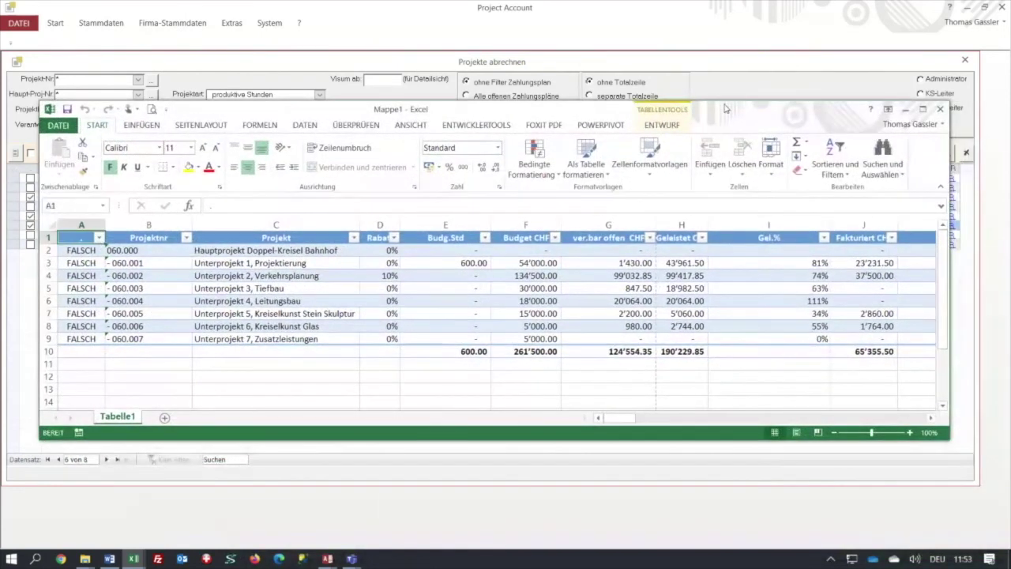